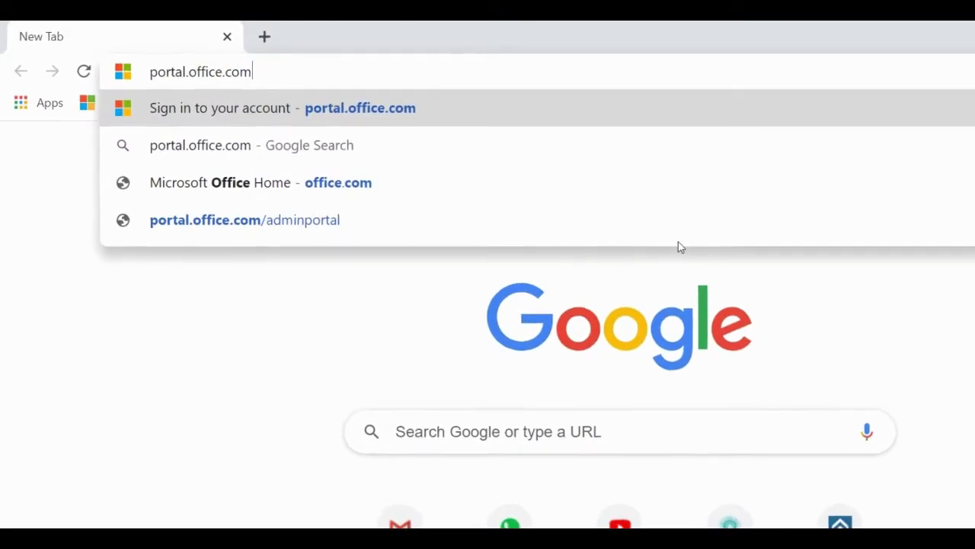
# Sign in at portal.office.com with the account e-mail and password.
pyautogui.press('Return')
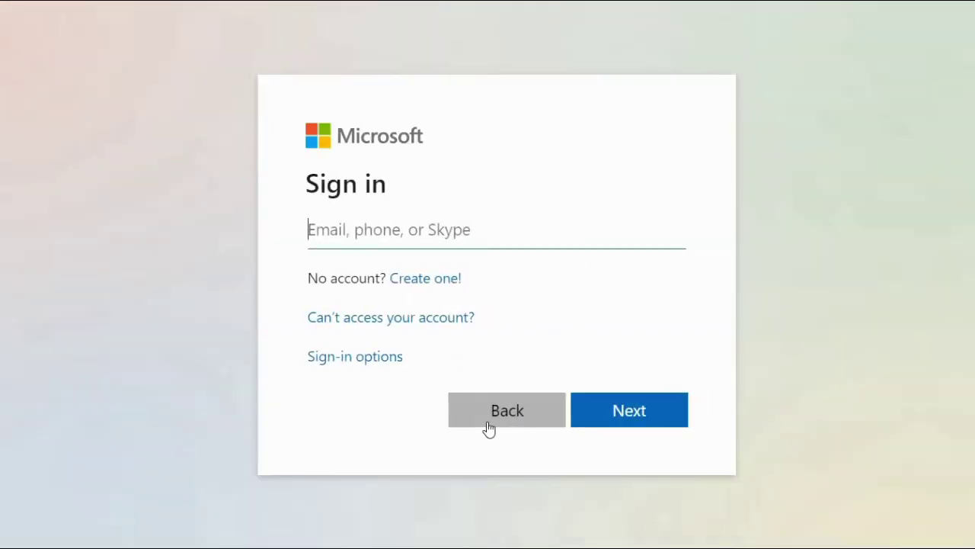
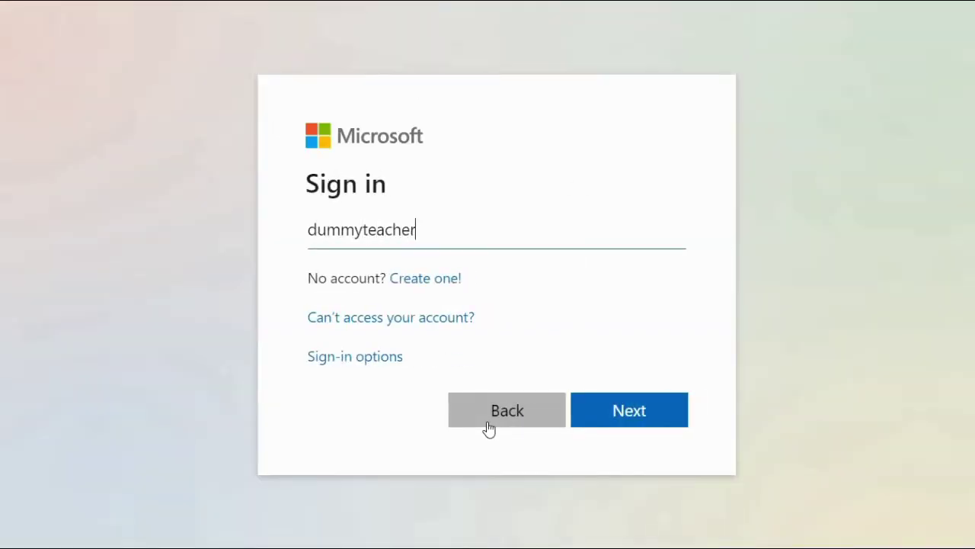
pyautogui.press('Return')
pyautogui.write('d')
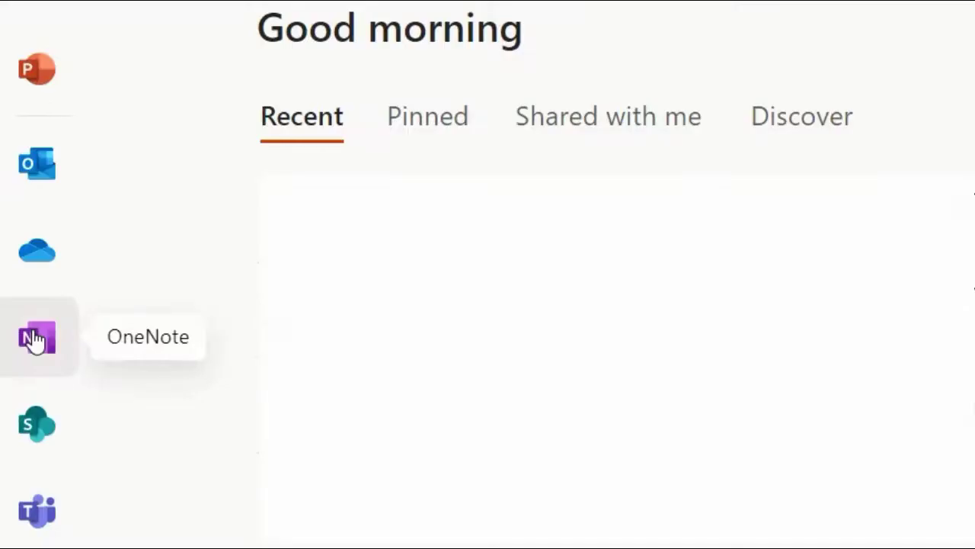
# Launch OneNote and create a new notebook named sample.
pyautogui.click(17, 312)
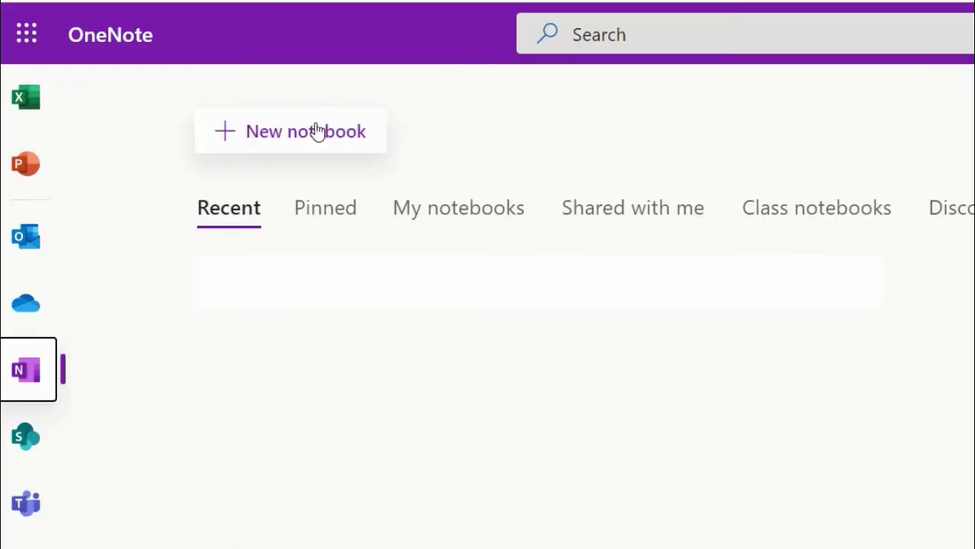
pyautogui.click(191, 171)
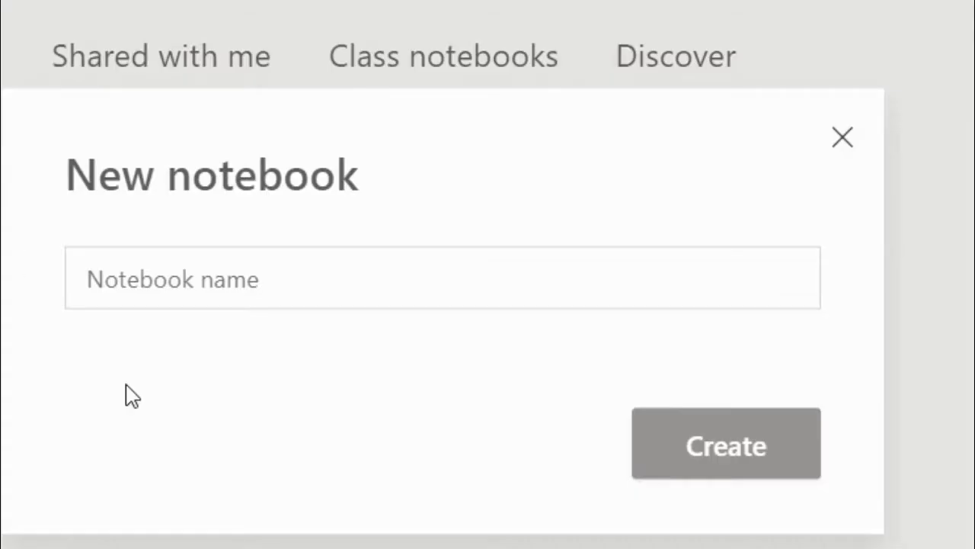
pyautogui.click(248, 287)
pyautogui.write('sample')
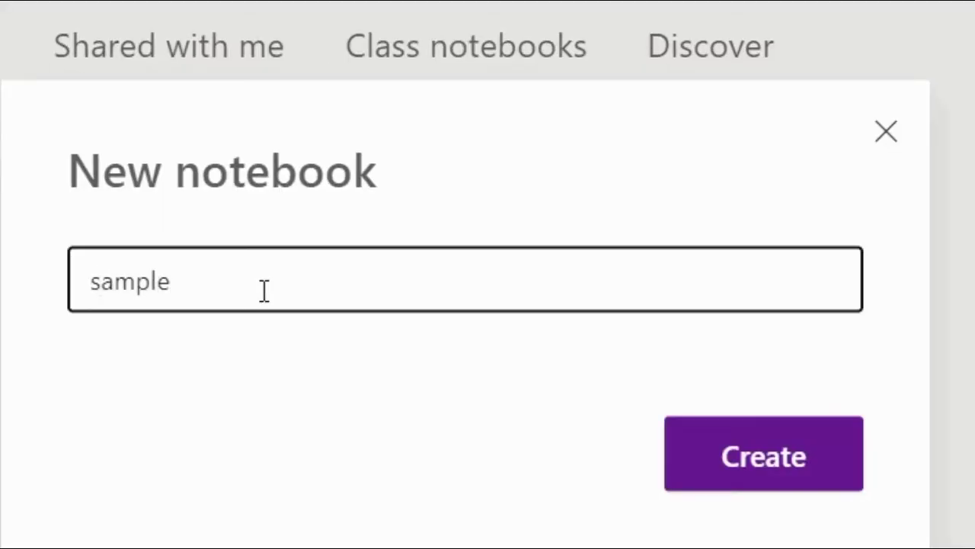
pyautogui.click(766, 456)
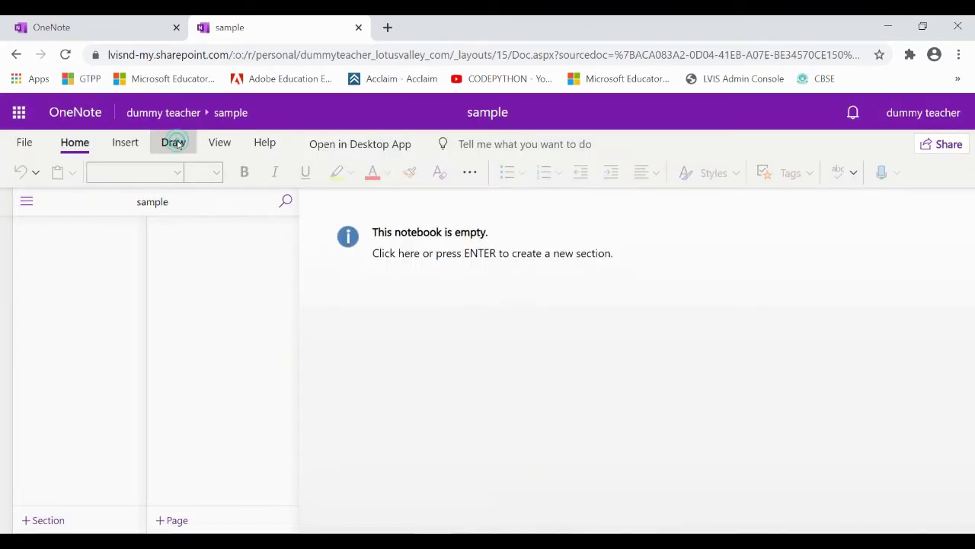
# Add a section named sample and title its page 'Sample page'.
pyautogui.click(175, 143)
pyautogui.click(387, 322)
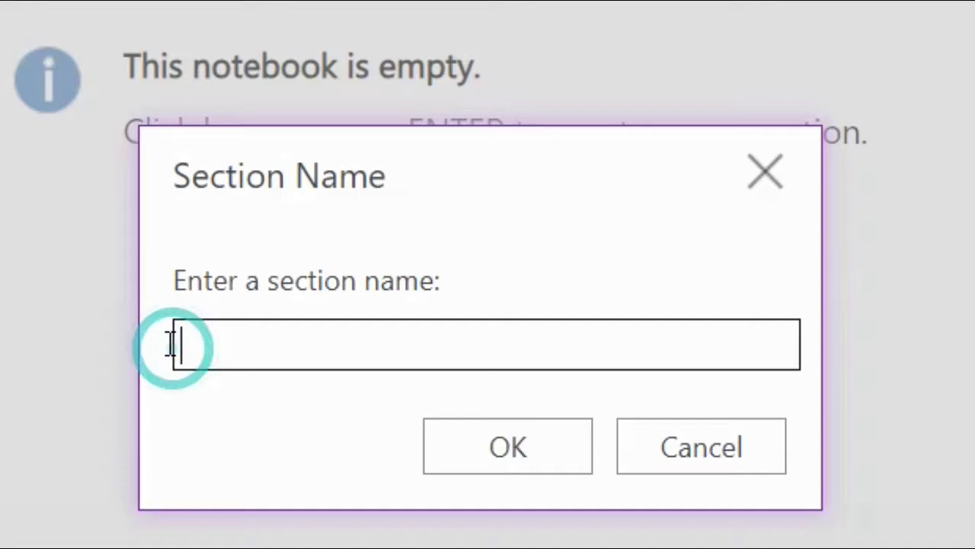
pyautogui.write('sample')
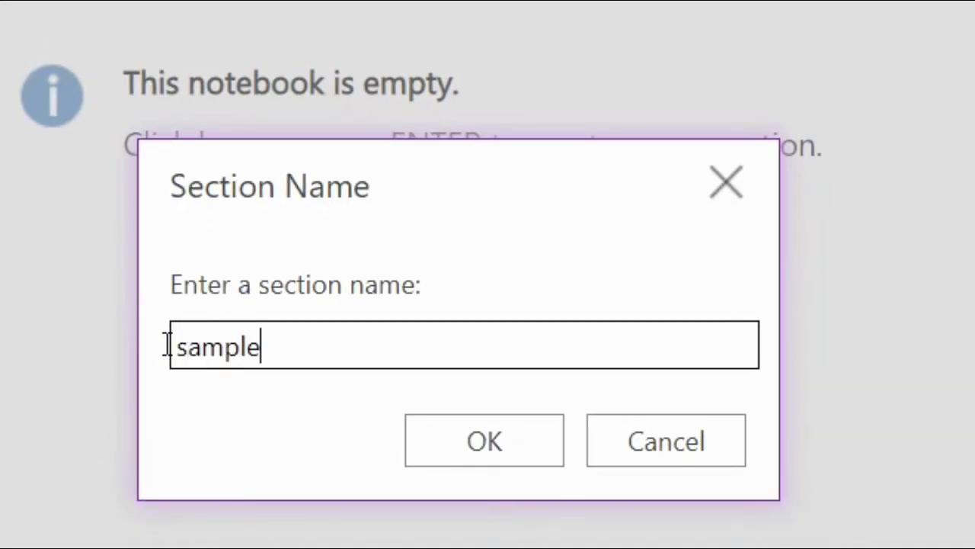
pyautogui.click(540, 448)
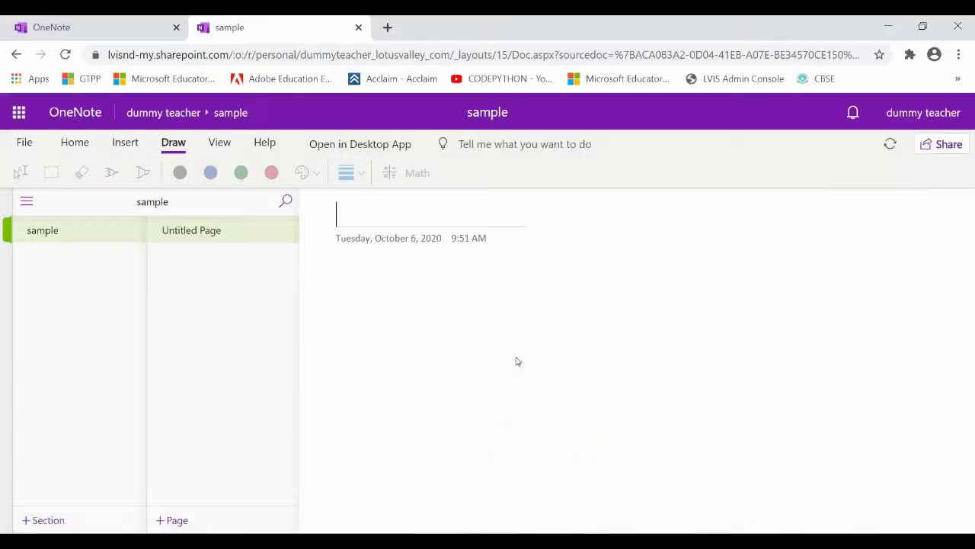
pyautogui.write('Sample page')
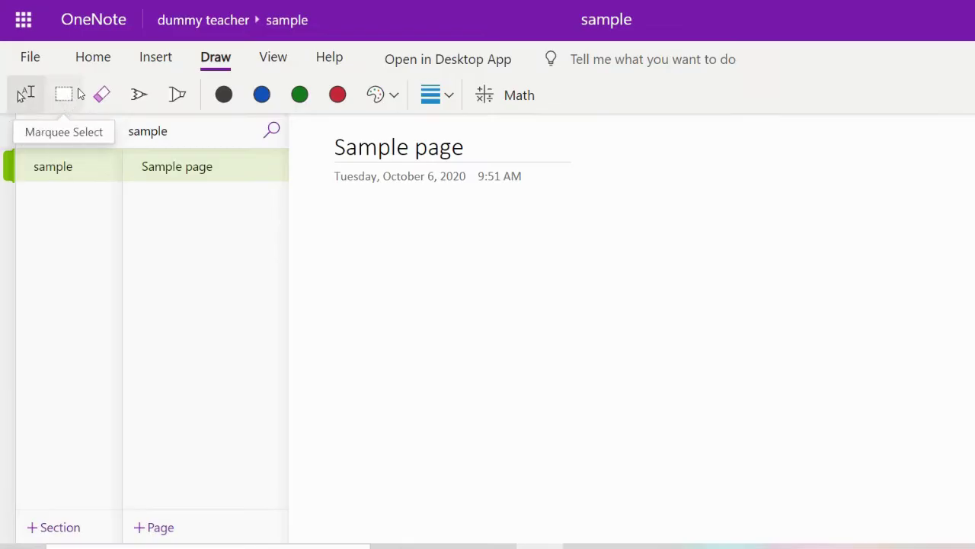
# With the black pen, handwrite 'HELLO EVERYONE' below the page title.
pyautogui.click(140, 103)
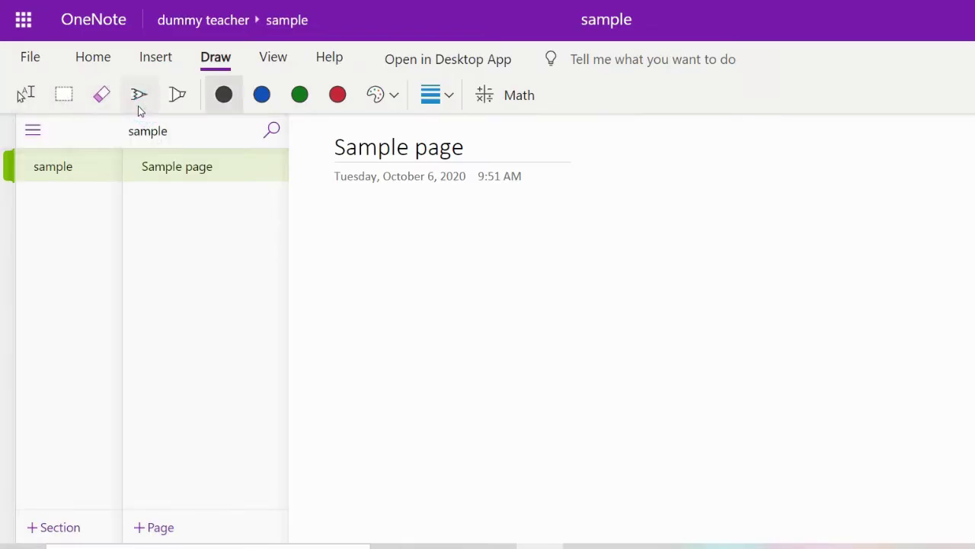
pyautogui.moveTo(323, 209)
pyautogui.mouseDown()
pyautogui.moveTo(323, 255)
pyautogui.moveTo(350, 252)
pyautogui.mouseUp()
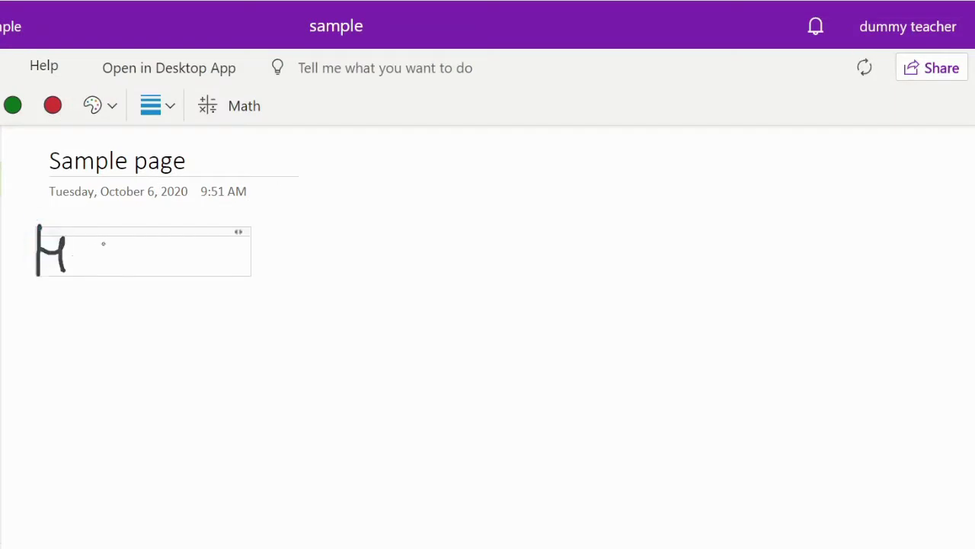
pyautogui.moveTo(81, 267)
pyautogui.mouseDown()
pyautogui.moveTo(81, 242)
pyautogui.moveTo(101, 266)
pyautogui.moveTo(122, 266)
pyautogui.mouseUp()
pyautogui.click(85, 242)
pyautogui.moveTo(130, 233); pyautogui.dragTo(149, 267)
pyautogui.moveTo(164, 242)
pyautogui.mouseDown()
pyautogui.moveTo(159, 252)
pyautogui.moveTo(164, 242)
pyautogui.moveTo(226, 244)
pyautogui.mouseUp()
pyautogui.moveTo(208, 257); pyautogui.dragTo(223, 255)
pyautogui.moveTo(206, 267); pyautogui.dragTo(211, 265)
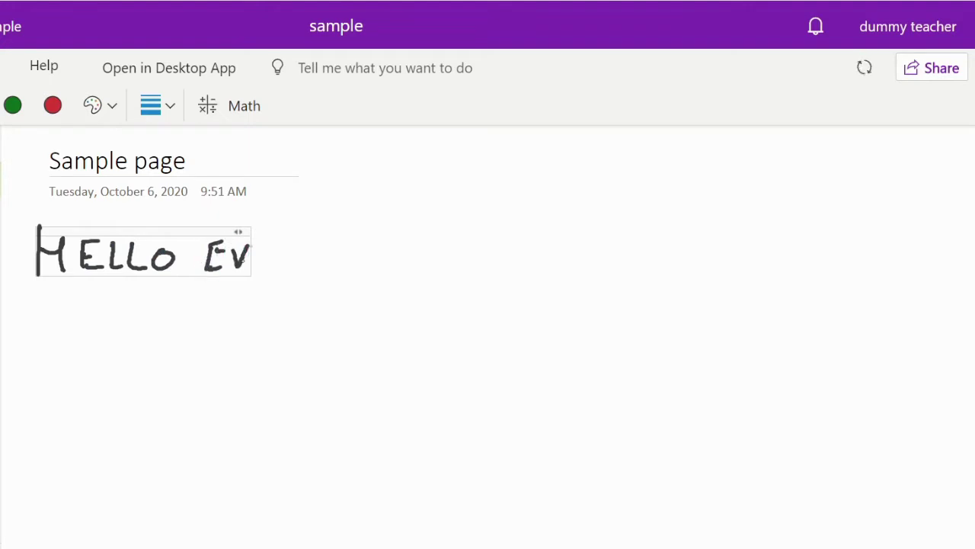
pyautogui.moveTo(273, 246)
pyautogui.mouseDown()
pyautogui.moveTo(294, 266)
pyautogui.moveTo(300, 256)
pyautogui.mouseUp()
pyautogui.moveTo(315, 235); pyautogui.dragTo(308, 286)
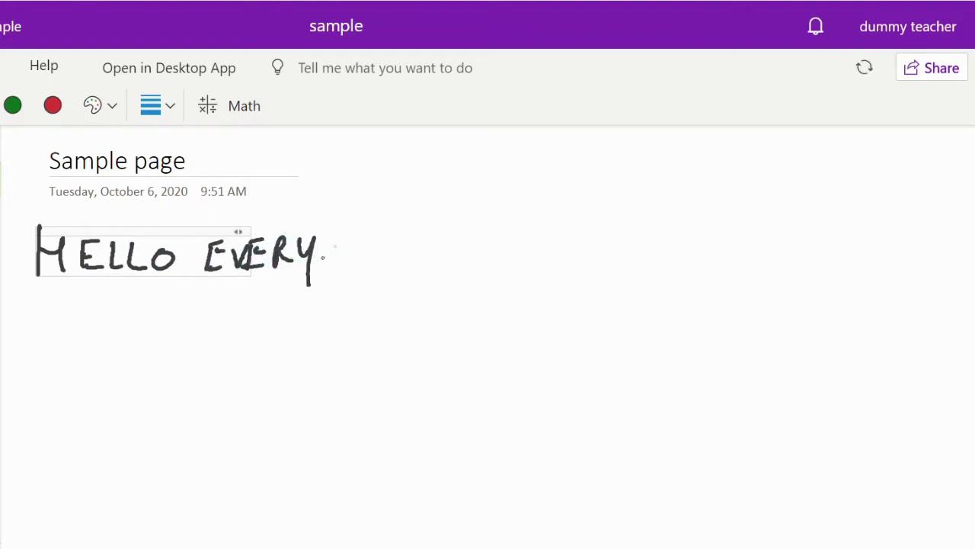
pyautogui.moveTo(340, 246)
pyautogui.mouseDown()
pyautogui.moveTo(389, 238)
pyautogui.moveTo(385, 262)
pyautogui.mouseUp()
pyautogui.moveTo(387, 249); pyautogui.dragTo(407, 246)
pyautogui.moveTo(384, 264); pyautogui.dragTo(419, 262)
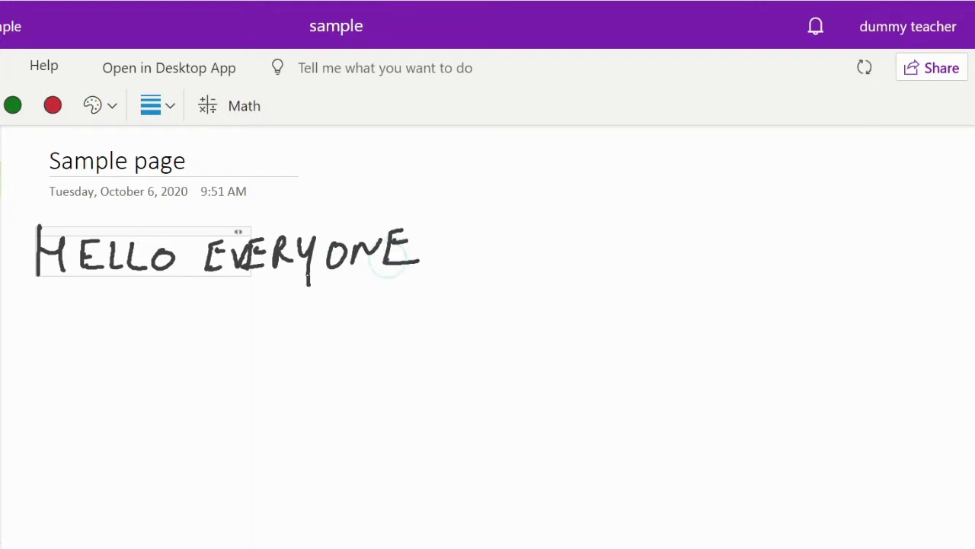
# Handwrite 'TODAY WE WILL DEMONSTRATE' on the second line.
pyautogui.moveTo(81, 304)
pyautogui.mouseDown()
pyautogui.moveTo(38, 307)
pyautogui.moveTo(54, 347)
pyautogui.mouseUp()
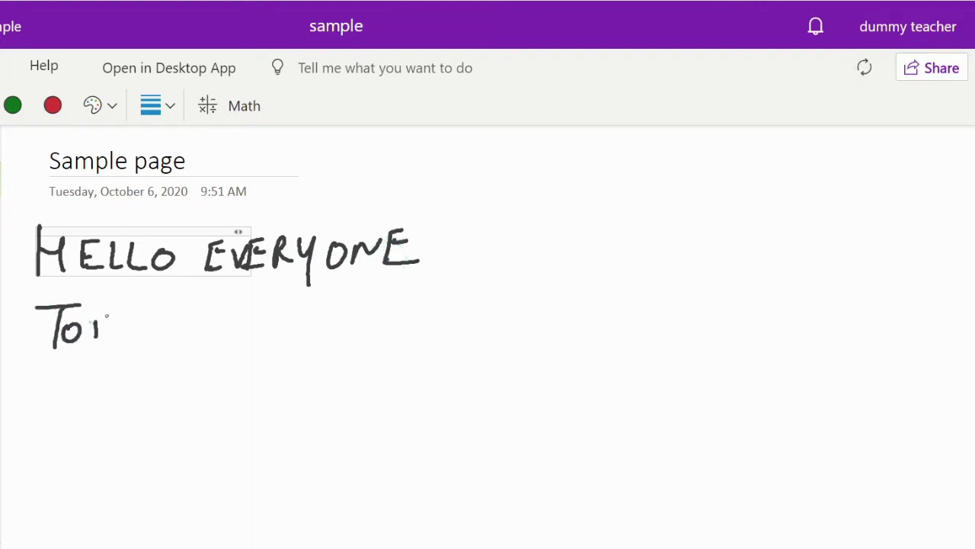
pyautogui.moveTo(119, 329); pyautogui.dragTo(96, 342)
pyautogui.moveTo(117, 344)
pyautogui.mouseDown()
pyautogui.moveTo(144, 343)
pyautogui.moveTo(141, 331)
pyautogui.mouseUp()
pyautogui.moveTo(146, 312); pyautogui.dragTo(157, 333)
pyautogui.moveTo(169, 310); pyautogui.dragTo(158, 362)
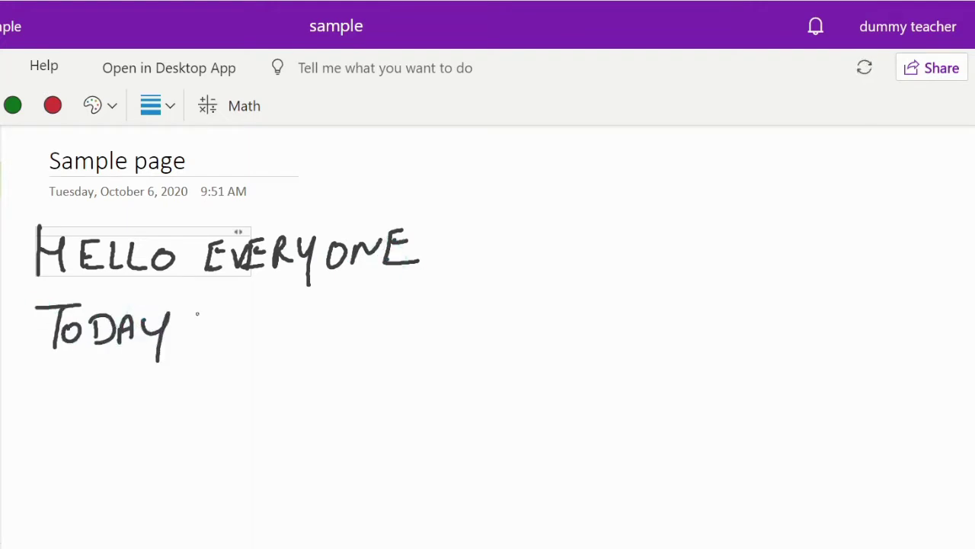
pyautogui.moveTo(195, 314)
pyautogui.mouseDown()
pyautogui.moveTo(214, 328)
pyautogui.moveTo(233, 309)
pyautogui.mouseUp()
pyautogui.moveTo(264, 308)
pyautogui.mouseDown()
pyautogui.moveTo(244, 337)
pyautogui.moveTo(264, 321)
pyautogui.moveTo(270, 335)
pyautogui.mouseUp()
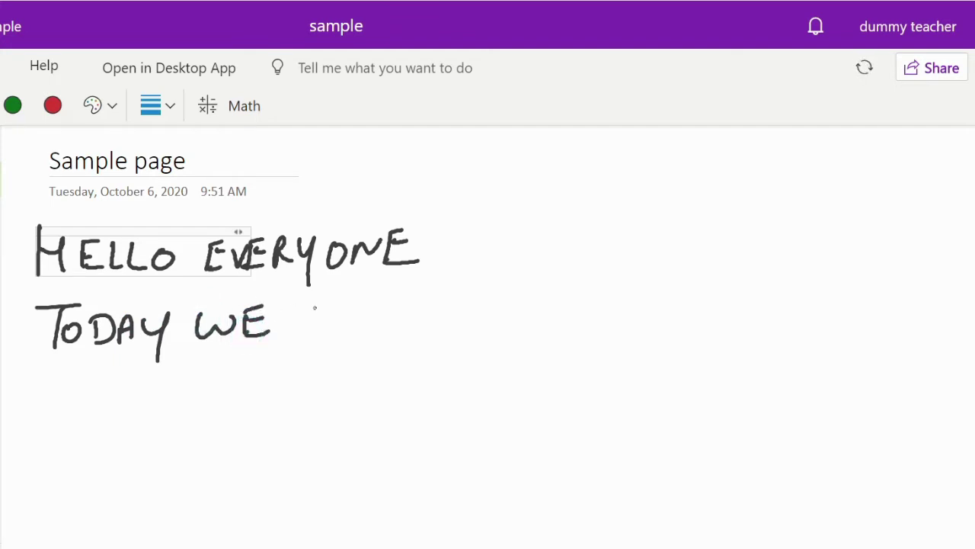
pyautogui.moveTo(307, 303)
pyautogui.mouseDown()
pyautogui.moveTo(310, 311)
pyautogui.moveTo(336, 303)
pyautogui.moveTo(346, 323)
pyautogui.mouseUp()
pyautogui.moveTo(356, 301)
pyautogui.mouseDown()
pyautogui.moveTo(373, 322)
pyautogui.moveTo(433, 320)
pyautogui.mouseUp()
pyautogui.moveTo(432, 297); pyautogui.dragTo(434, 319)
pyautogui.moveTo(470, 294); pyautogui.dragTo(493, 288)
pyautogui.moveTo(477, 292)
pyautogui.mouseDown()
pyautogui.moveTo(475, 311)
pyautogui.moveTo(553, 284)
pyautogui.moveTo(591, 284)
pyautogui.moveTo(594, 305)
pyautogui.mouseUp()
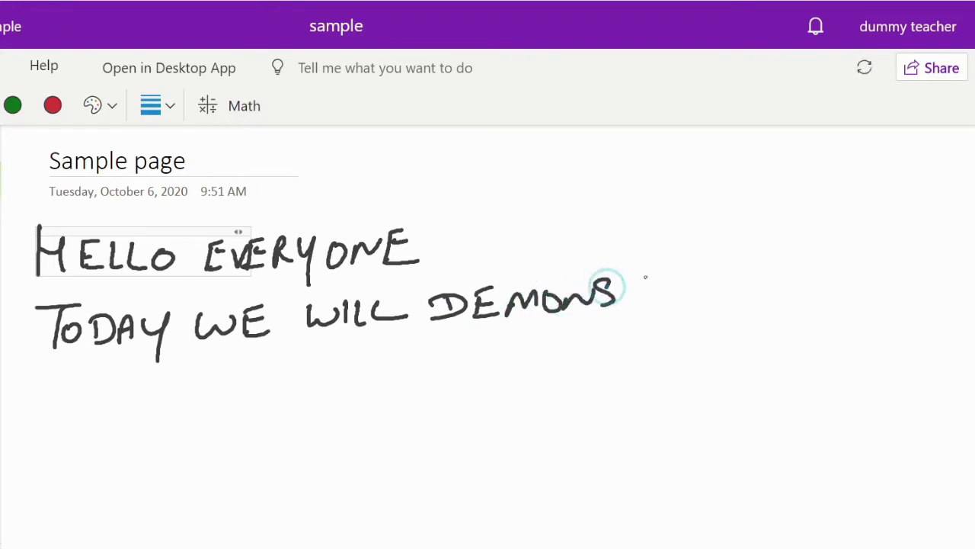
pyautogui.moveTo(652, 293)
pyautogui.mouseDown()
pyautogui.moveTo(673, 305)
pyautogui.moveTo(717, 291)
pyautogui.moveTo(760, 298)
pyautogui.mouseUp()
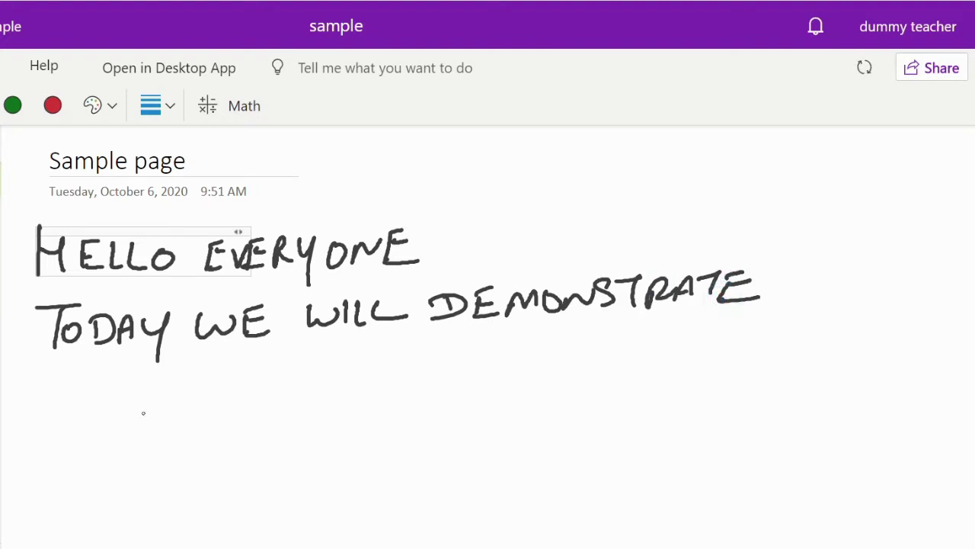
# Handwrite 'HOW TO USE STYLUS WITH' and start 'OneNote' on the following lines.
pyautogui.moveTo(51, 378); pyautogui.dragTo(47, 424)
pyautogui.moveTo(44, 403)
pyautogui.mouseDown()
pyautogui.moveTo(64, 398)
pyautogui.moveTo(69, 416)
pyautogui.mouseUp()
pyautogui.moveTo(115, 390)
pyautogui.mouseDown()
pyautogui.moveTo(109, 401)
pyautogui.moveTo(225, 369)
pyautogui.moveTo(208, 401)
pyautogui.mouseUp()
pyautogui.moveTo(233, 384); pyautogui.dragTo(230, 386)
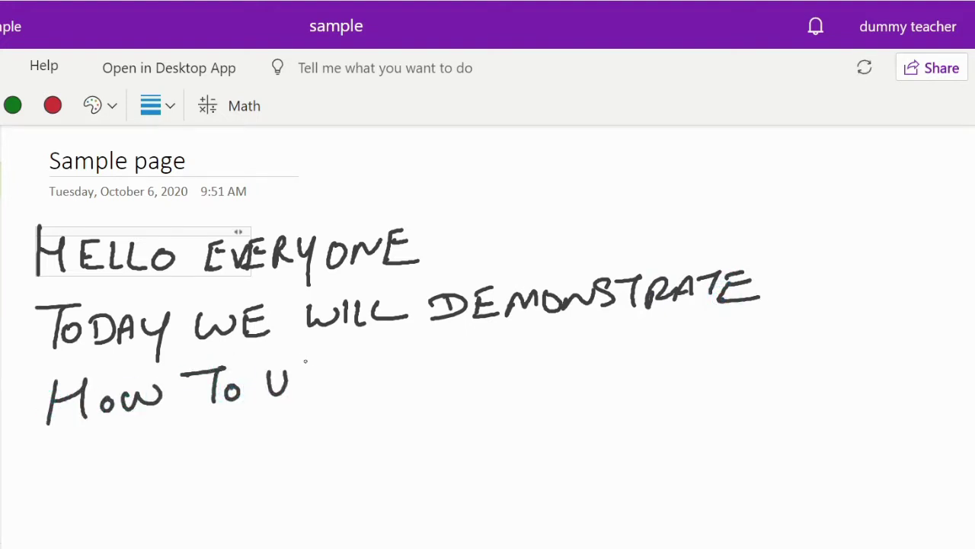
pyautogui.moveTo(320, 365)
pyautogui.mouseDown()
pyautogui.moveTo(291, 393)
pyautogui.moveTo(352, 375)
pyautogui.mouseUp()
pyautogui.moveTo(327, 392); pyautogui.dragTo(384, 387)
pyautogui.moveTo(427, 360); pyautogui.dragTo(456, 353)
pyautogui.moveTo(449, 355)
pyautogui.mouseDown()
pyautogui.moveTo(451, 379)
pyautogui.moveTo(474, 370)
pyautogui.mouseUp()
pyautogui.moveTo(489, 351)
pyautogui.mouseDown()
pyautogui.moveTo(485, 388)
pyautogui.moveTo(550, 347)
pyautogui.mouseUp()
pyautogui.moveTo(575, 341); pyautogui.dragTo(556, 365)
pyautogui.moveTo(612, 341)
pyautogui.mouseDown()
pyautogui.moveTo(654, 336)
pyautogui.moveTo(667, 357)
pyautogui.moveTo(705, 332)
pyautogui.mouseUp()
pyautogui.moveTo(692, 335)
pyautogui.mouseDown()
pyautogui.moveTo(690, 358)
pyautogui.moveTo(709, 358)
pyautogui.mouseUp()
pyautogui.moveTo(708, 347); pyautogui.dragTo(730, 345)
pyautogui.moveTo(732, 327); pyautogui.dragTo(731, 355)
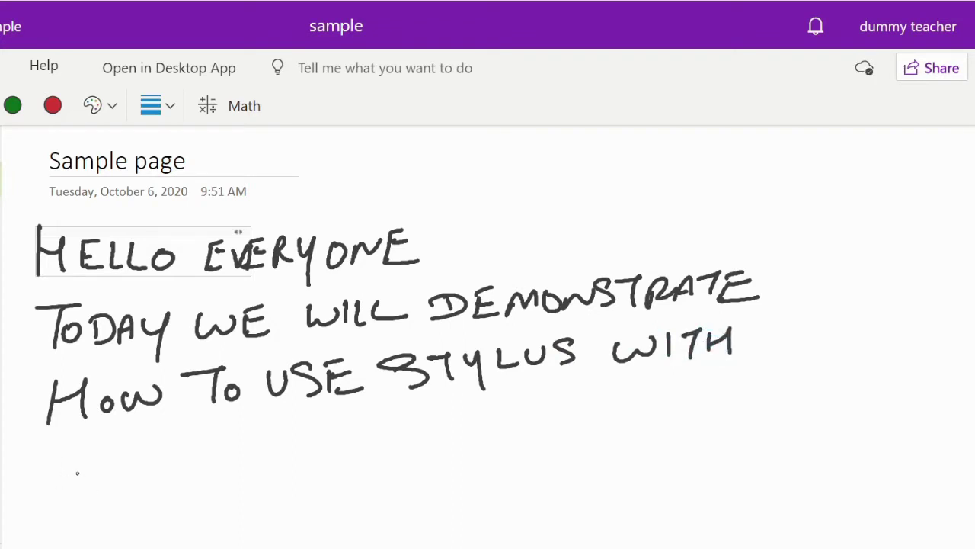
pyautogui.moveTo(76, 451); pyautogui.dragTo(122, 482)
pyautogui.moveTo(128, 467)
pyautogui.mouseDown()
pyautogui.moveTo(152, 479)
pyautogui.moveTo(203, 440)
pyautogui.moveTo(250, 462)
pyautogui.mouseUp()
pyautogui.moveTo(240, 444)
pyautogui.mouseDown()
pyautogui.moveTo(264, 440)
pyautogui.moveTo(280, 461)
pyautogui.mouseUp()
# Finish 'OneNote.', then erase the HELLO, EVERYONE, TODAY and OneNote ink lines.
pyautogui.click(313, 444)
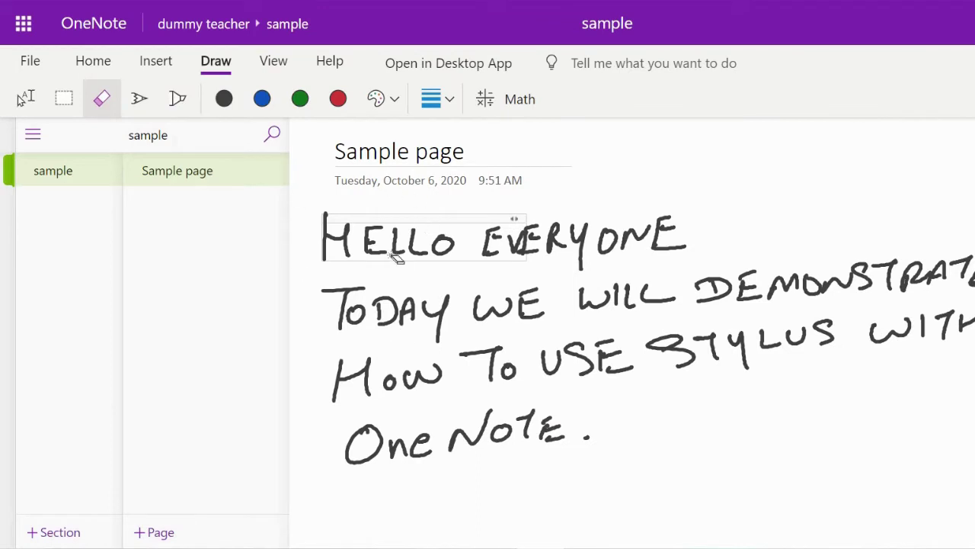
pyautogui.click(361, 290)
pyautogui.click(448, 249)
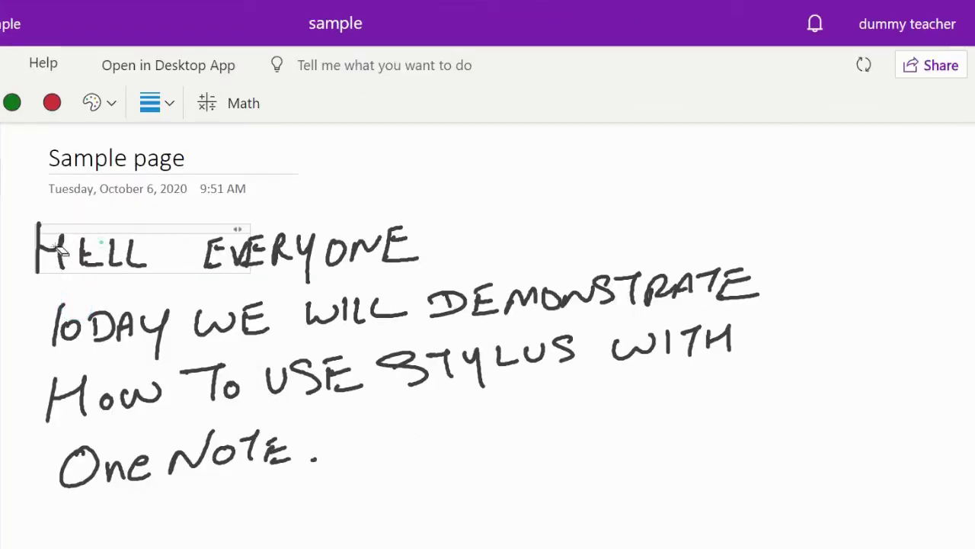
pyautogui.click(61, 251)
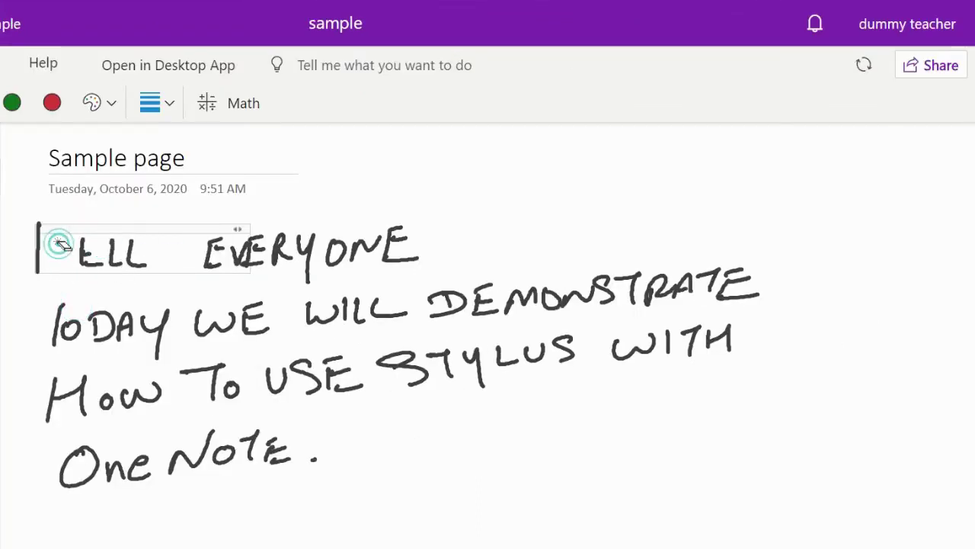
pyautogui.click(39, 224)
pyautogui.moveTo(77, 258)
pyautogui.mouseDown()
pyautogui.moveTo(250, 257)
pyautogui.moveTo(439, 232)
pyautogui.mouseUp()
pyautogui.moveTo(388, 249)
pyautogui.mouseDown()
pyautogui.moveTo(277, 293)
pyautogui.moveTo(59, 326)
pyautogui.mouseUp()
pyautogui.moveTo(243, 319)
pyautogui.mouseDown()
pyautogui.moveTo(737, 277)
pyautogui.moveTo(707, 330)
pyautogui.moveTo(563, 361)
pyautogui.moveTo(52, 416)
pyautogui.moveTo(280, 326)
pyautogui.mouseUp()
pyautogui.moveTo(274, 442)
pyautogui.mouseDown()
pyautogui.moveTo(91, 461)
pyautogui.moveTo(218, 449)
pyautogui.mouseUp()
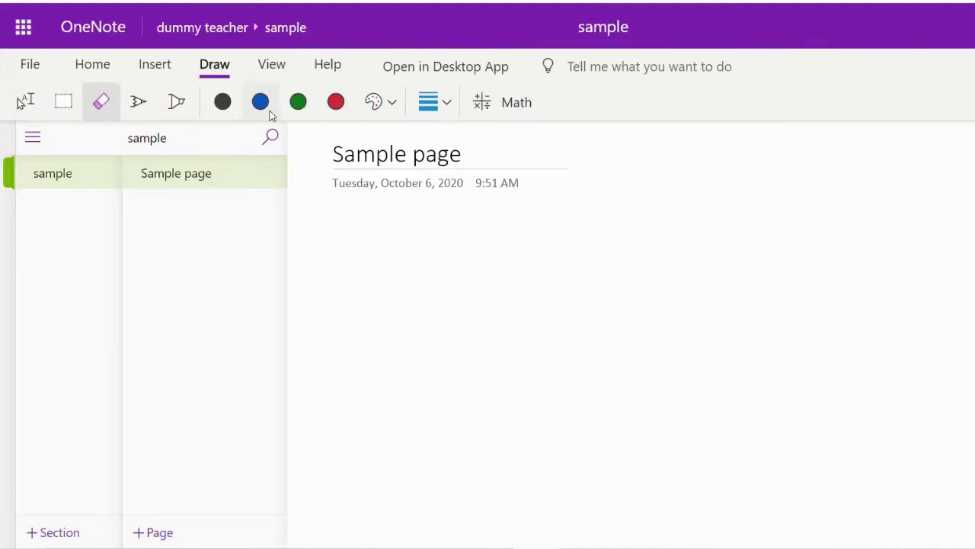
pyautogui.click(393, 104)
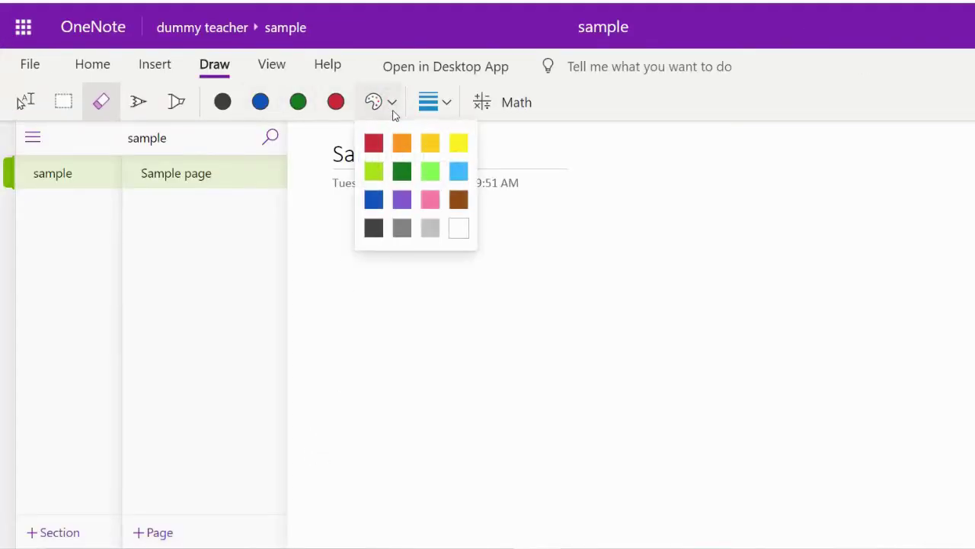
pyautogui.click(448, 105)
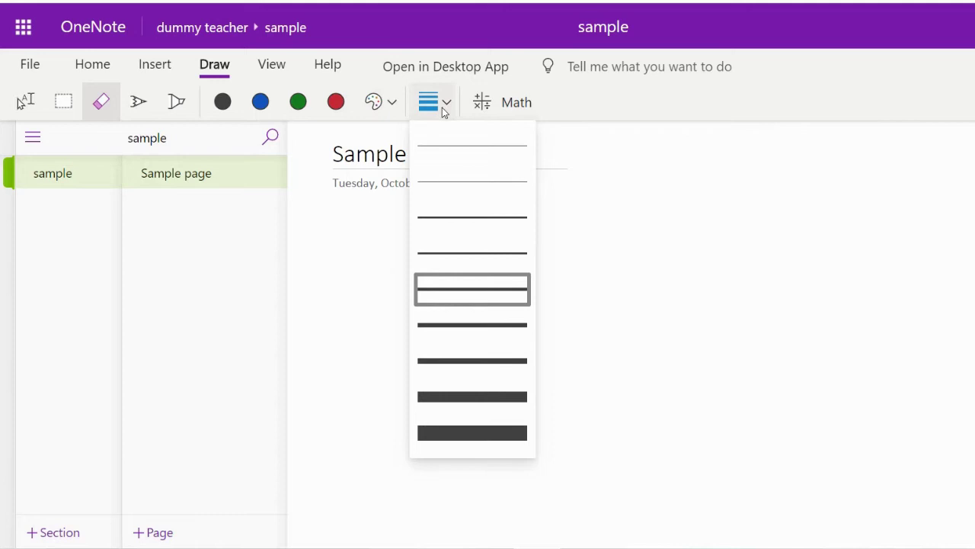
pyautogui.click(513, 104)
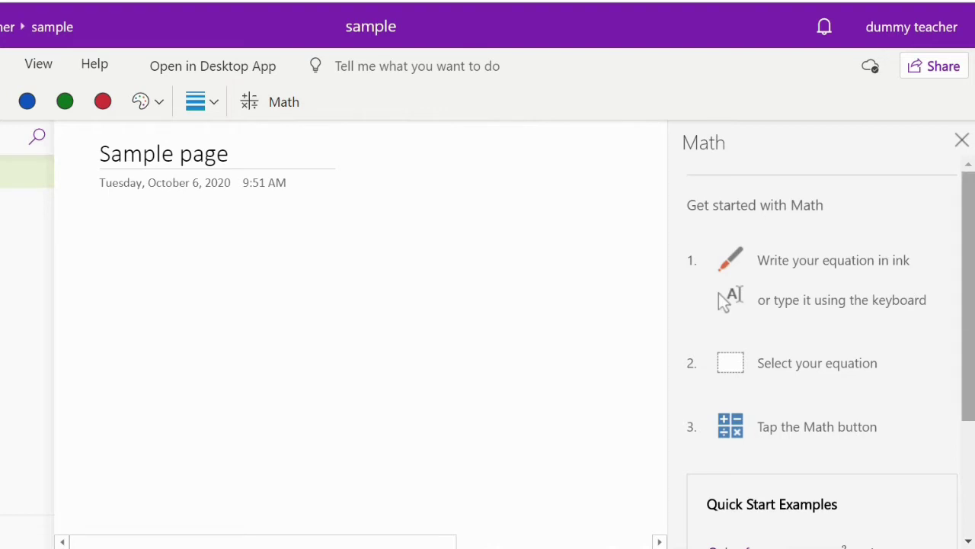
pyautogui.moveTo(961, 313); pyautogui.dragTo(949, 449)
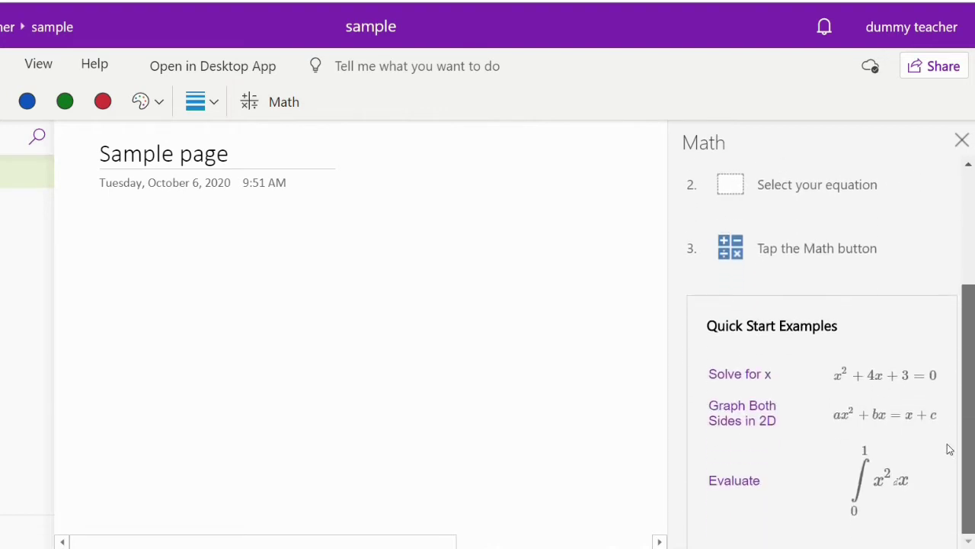
pyautogui.scroll(1, 960, 433)
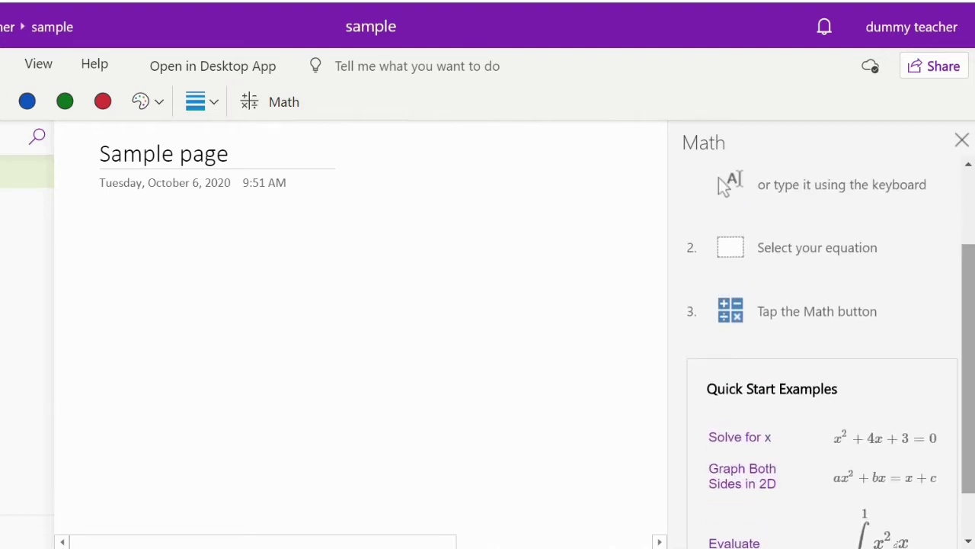
pyautogui.click(960, 139)
# With the black pen, handwrite 'WE WILL MAKE USE OF MATH OPTION' across the first line.
pyautogui.click(138, 102)
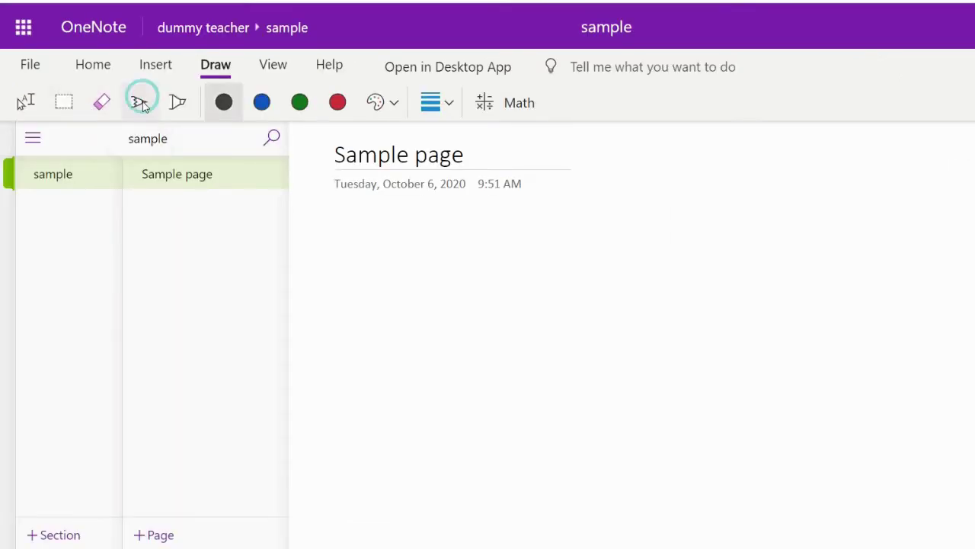
pyautogui.moveTo(321, 221); pyautogui.dragTo(359, 232)
pyautogui.moveTo(361, 262); pyautogui.dragTo(362, 240)
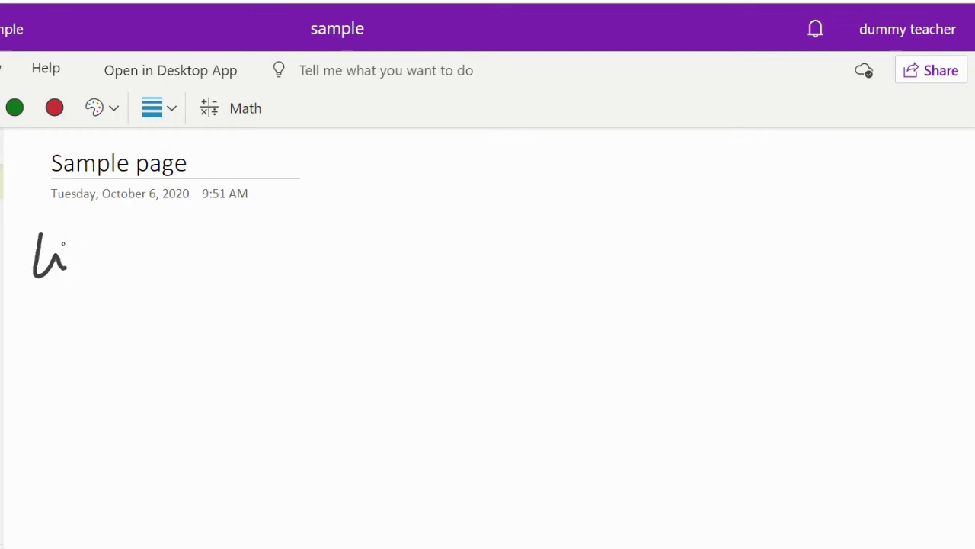
pyautogui.moveTo(89, 254)
pyautogui.mouseDown()
pyautogui.moveTo(81, 272)
pyautogui.moveTo(121, 251)
pyautogui.moveTo(353, 271)
pyautogui.moveTo(401, 242)
pyautogui.moveTo(402, 266)
pyautogui.mouseUp()
pyautogui.moveTo(433, 241)
pyautogui.mouseDown()
pyautogui.moveTo(433, 265)
pyautogui.moveTo(455, 270)
pyautogui.mouseUp()
pyautogui.moveTo(489, 238)
pyautogui.mouseDown()
pyautogui.moveTo(503, 259)
pyautogui.moveTo(574, 237)
pyautogui.moveTo(642, 267)
pyautogui.moveTo(635, 251)
pyautogui.moveTo(669, 225)
pyautogui.mouseUp()
pyautogui.moveTo(653, 227); pyautogui.dragTo(659, 262)
pyautogui.moveTo(662, 246); pyautogui.dragTo(684, 243)
pyautogui.moveTo(684, 228); pyautogui.dragTo(685, 262)
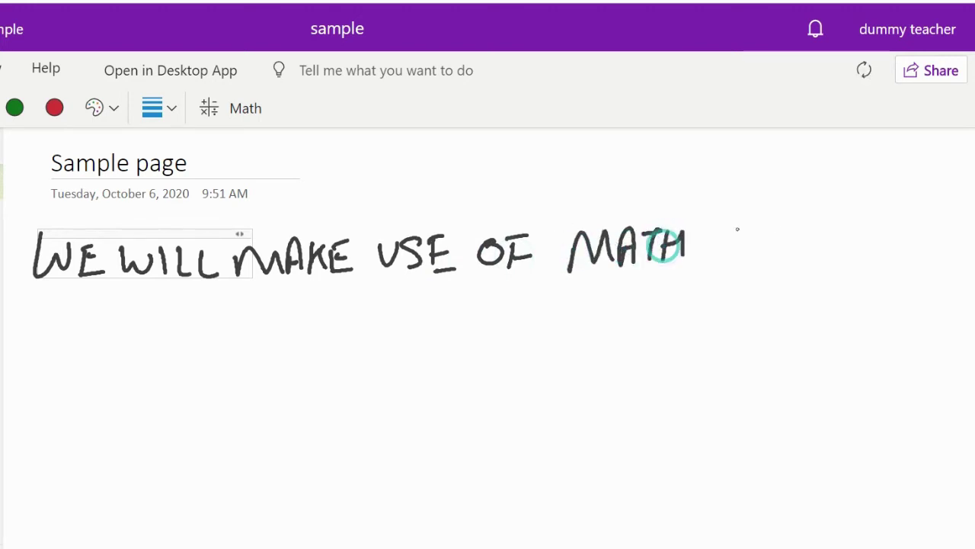
pyautogui.moveTo(731, 223); pyautogui.dragTo(744, 262)
pyautogui.moveTo(746, 225)
pyautogui.mouseDown()
pyautogui.moveTo(748, 242)
pyautogui.moveTo(801, 255)
pyautogui.mouseUp()
pyautogui.moveTo(820, 240)
pyautogui.mouseDown()
pyautogui.moveTo(808, 242)
pyautogui.moveTo(821, 238)
pyautogui.mouseUp()
pyautogui.moveTo(829, 238); pyautogui.dragTo(866, 221)
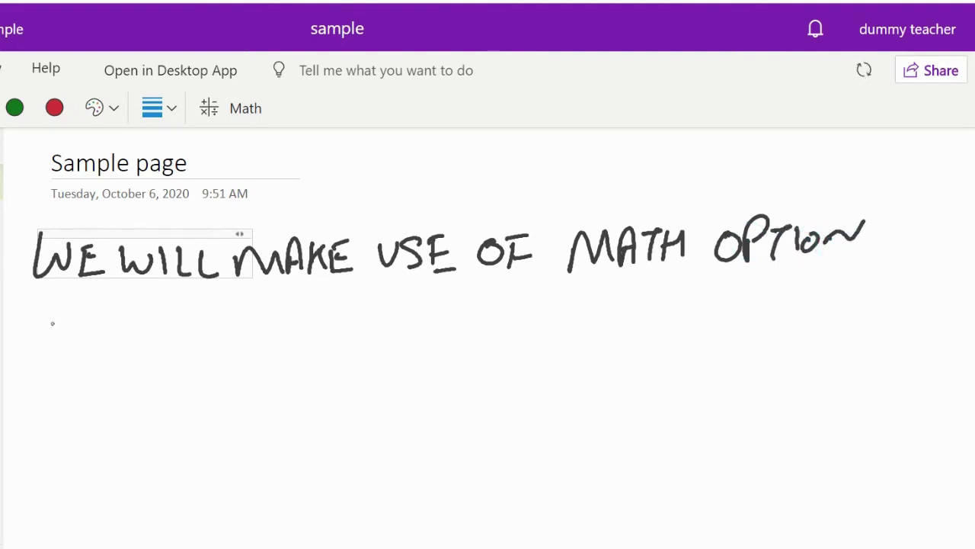
# Handwrite 'IN ONENOTE.' on the next line.
pyautogui.moveTo(45, 313); pyautogui.dragTo(47, 345)
pyautogui.moveTo(59, 340)
pyautogui.mouseDown()
pyautogui.moveTo(65, 322)
pyautogui.moveTo(90, 308)
pyautogui.moveTo(185, 319)
pyautogui.moveTo(202, 310)
pyautogui.mouseUp()
pyautogui.moveTo(197, 323)
pyautogui.mouseDown()
pyautogui.moveTo(184, 326)
pyautogui.moveTo(244, 340)
pyautogui.moveTo(281, 312)
pyautogui.moveTo(343, 336)
pyautogui.mouseUp()
pyautogui.click(355, 332)
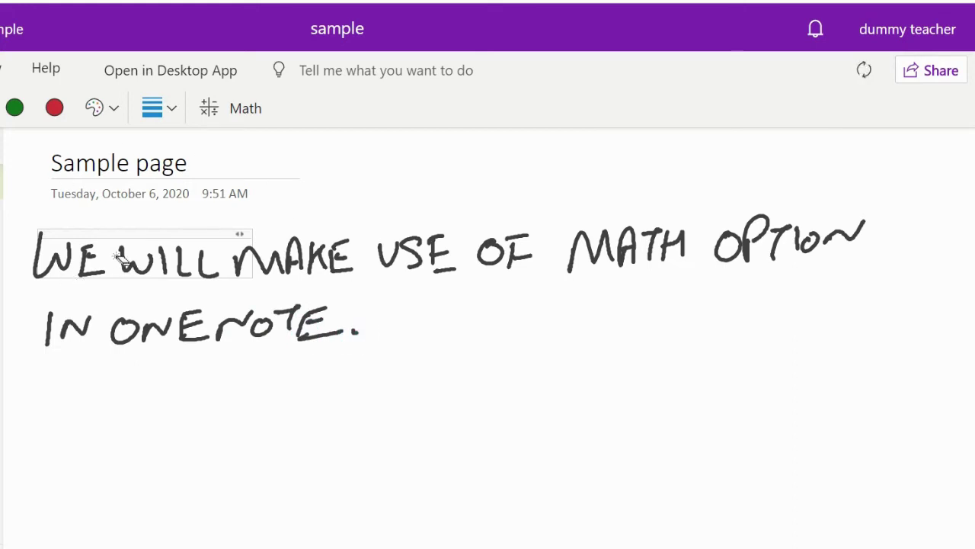
# Erase the handwritten math-option sentence from both lines and switch back to the black pen.
pyautogui.moveTo(65, 272)
pyautogui.mouseDown()
pyautogui.moveTo(28, 272)
pyautogui.moveTo(84, 254)
pyautogui.mouseUp()
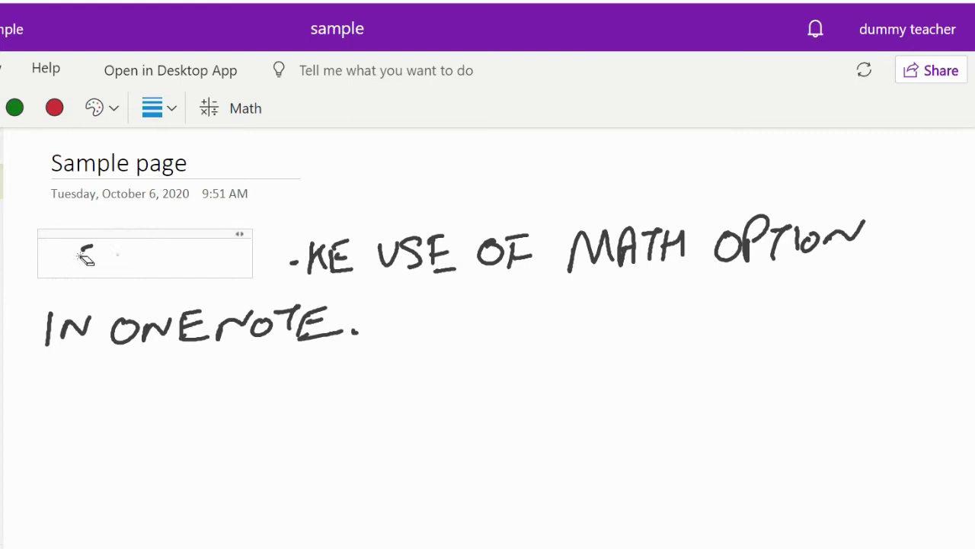
pyautogui.moveTo(165, 247)
pyautogui.mouseDown()
pyautogui.moveTo(289, 254)
pyautogui.moveTo(263, 261)
pyautogui.moveTo(828, 236)
pyautogui.moveTo(772, 257)
pyautogui.moveTo(542, 257)
pyautogui.moveTo(658, 233)
pyautogui.moveTo(289, 290)
pyautogui.moveTo(347, 324)
pyautogui.mouseUp()
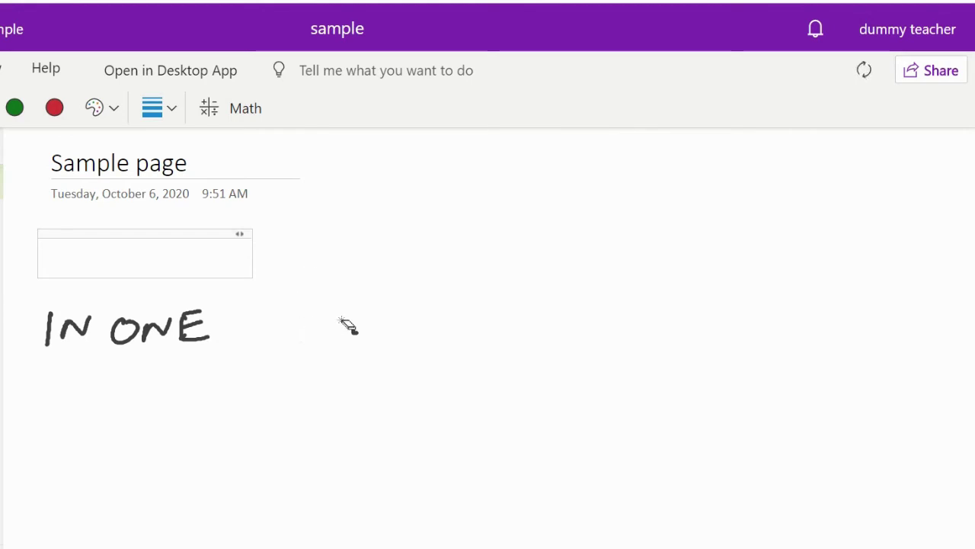
pyautogui.moveTo(176, 341)
pyautogui.mouseDown()
pyautogui.moveTo(48, 331)
pyautogui.moveTo(180, 310)
pyautogui.mouseUp()
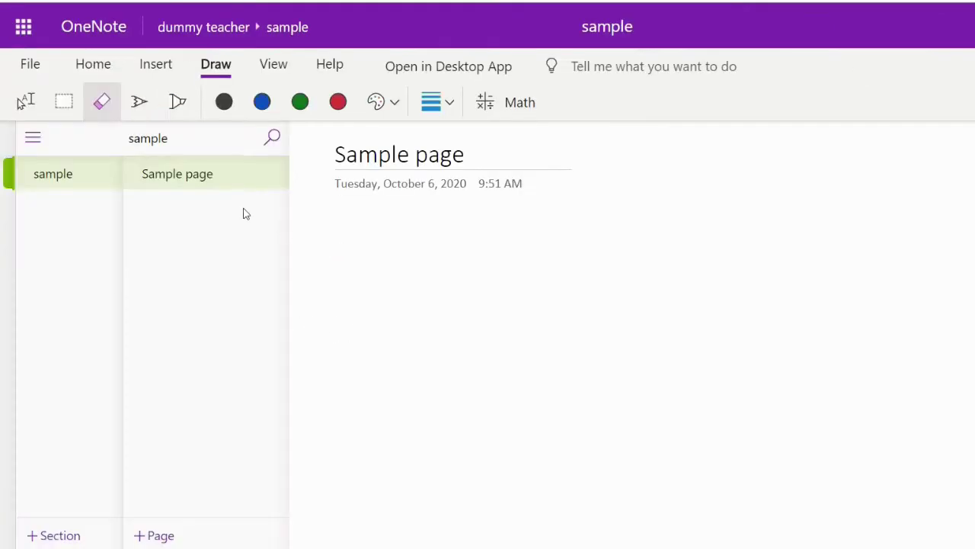
pyautogui.click(139, 101)
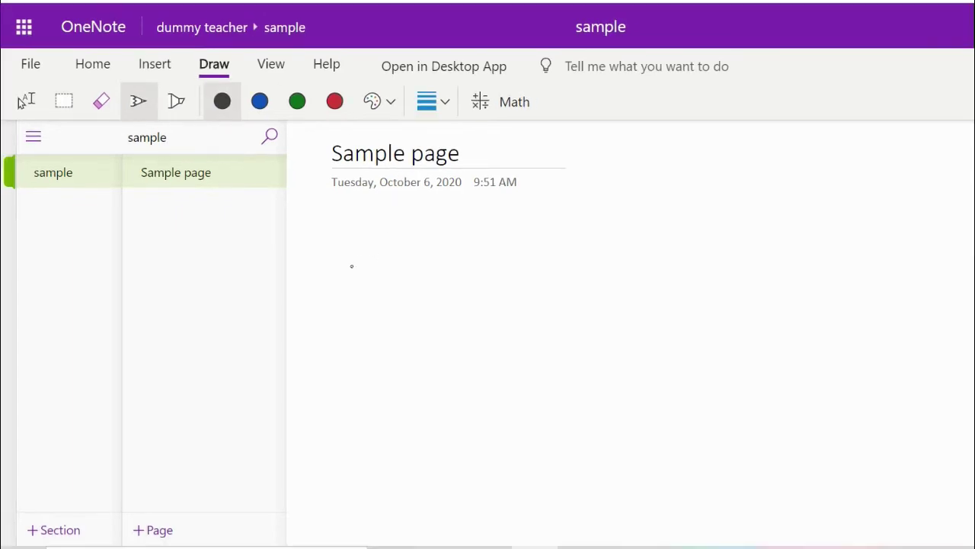
# Handwrite a² + b² + c³ in black ink, then bring up the Math pane.
pyautogui.moveTo(375, 271)
pyautogui.mouseDown()
pyautogui.moveTo(386, 297)
pyautogui.moveTo(393, 256)
pyautogui.moveTo(413, 273)
pyautogui.moveTo(459, 282)
pyautogui.mouseUp()
pyautogui.moveTo(441, 267); pyautogui.dragTo(438, 303)
pyautogui.moveTo(479, 259)
pyautogui.mouseDown()
pyautogui.moveTo(470, 299)
pyautogui.moveTo(524, 279)
pyautogui.moveTo(549, 299)
pyautogui.mouseUp()
pyautogui.moveTo(614, 262); pyautogui.dragTo(614, 289)
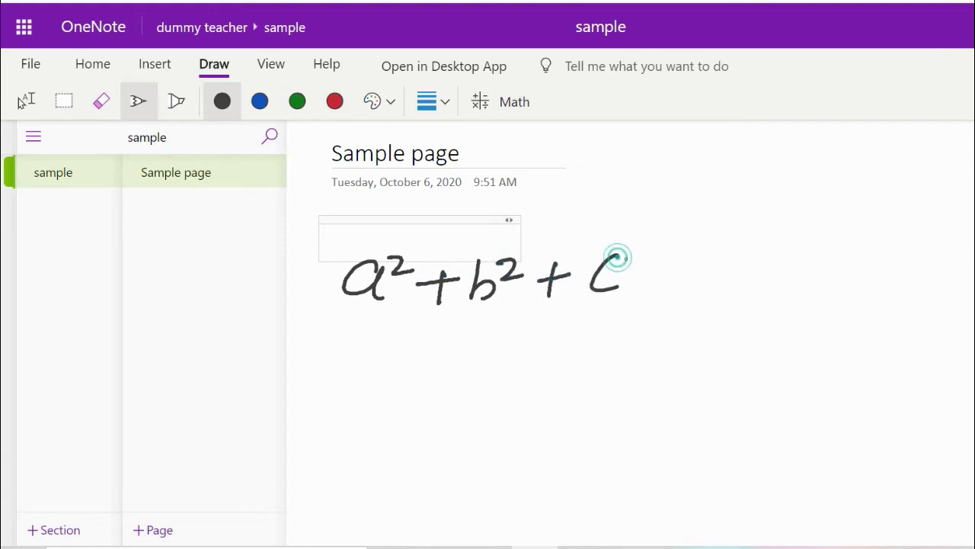
pyautogui.moveTo(630, 246); pyautogui.dragTo(633, 266)
pyautogui.click(503, 101)
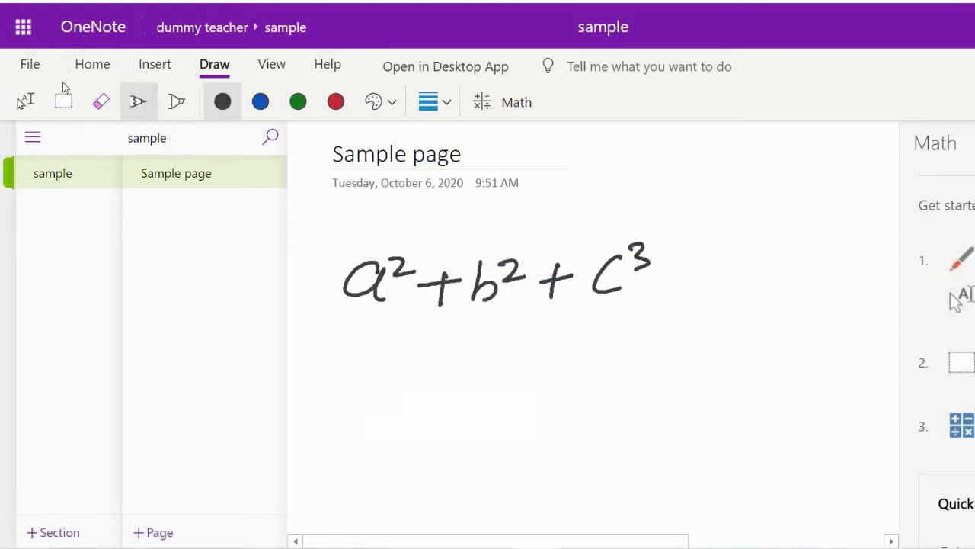
# Lasso the ink a² + b² + c³ and convert it to typed math with Ink to Math.
pyautogui.click(64, 102)
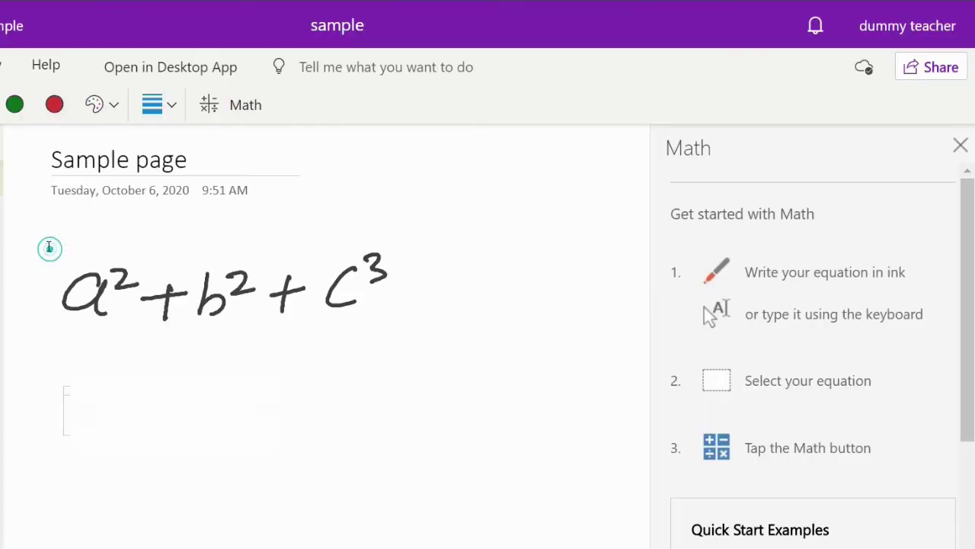
pyautogui.moveTo(332, 238)
pyautogui.mouseDown()
pyautogui.moveTo(541, 240)
pyautogui.moveTo(805, 190)
pyautogui.mouseUp()
pyautogui.moveTo(551, 198); pyautogui.dragTo(490, 330)
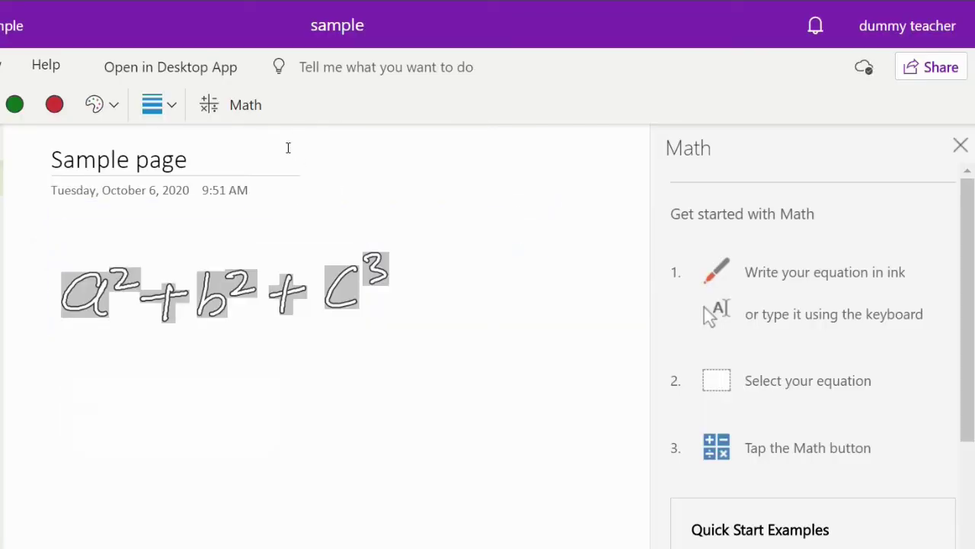
pyautogui.click(254, 119)
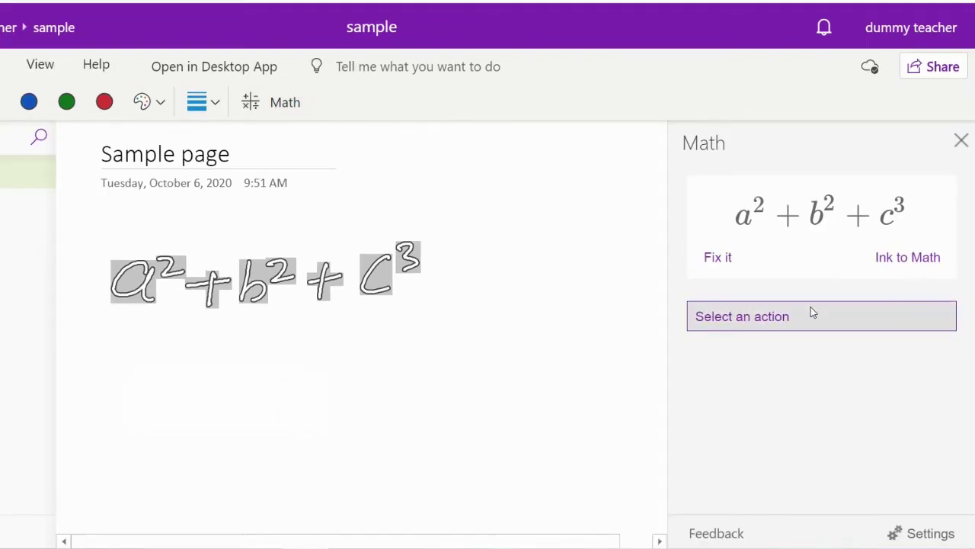
pyautogui.click(812, 311)
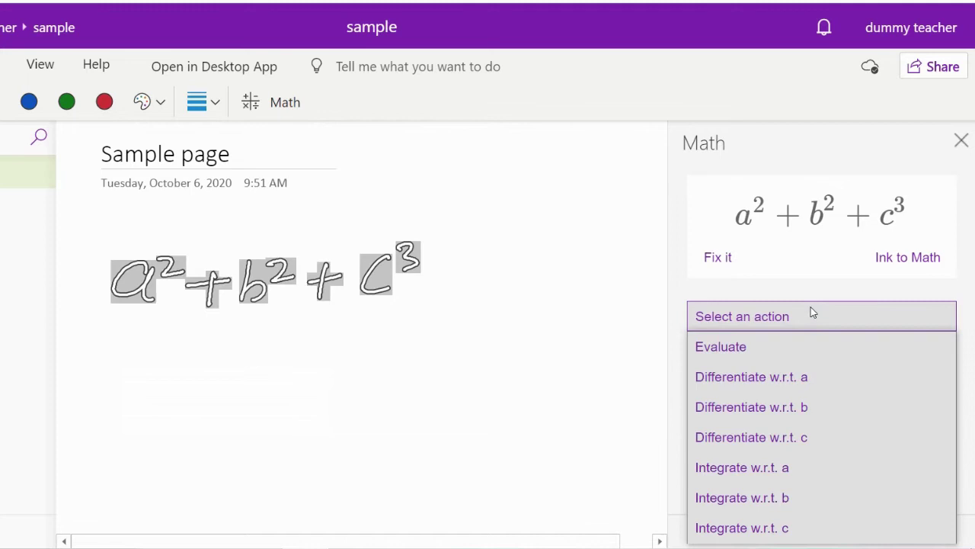
pyautogui.click(930, 259)
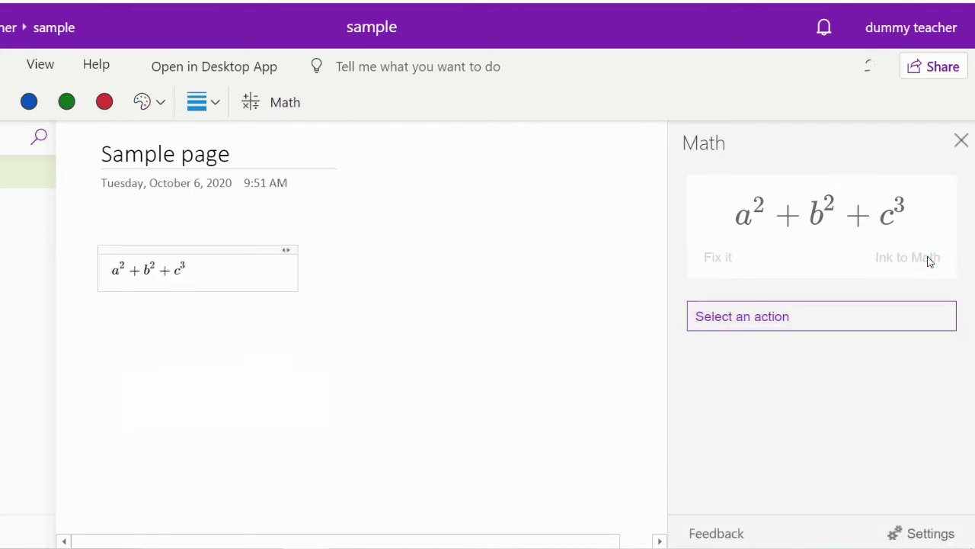
pyautogui.click(26, 102)
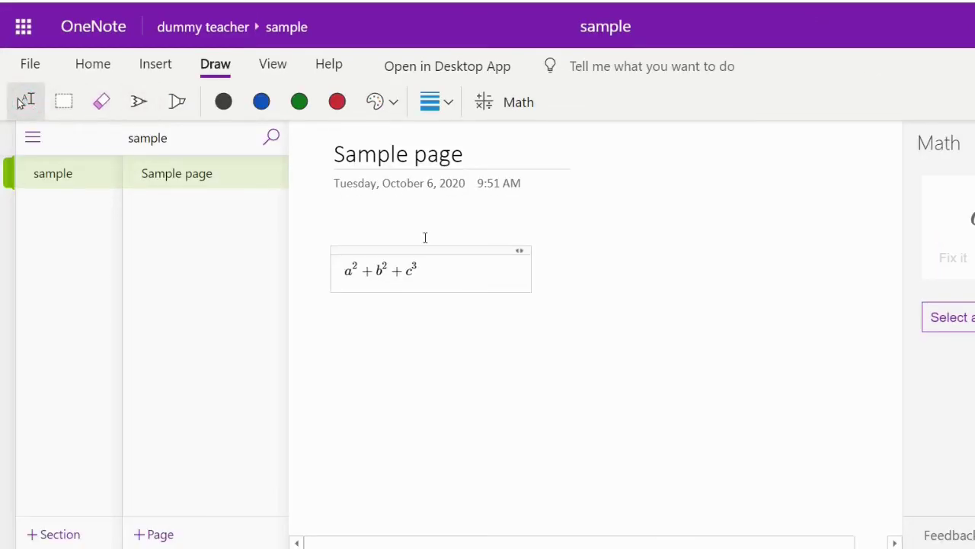
# Move the typed equation higher, then handwrite (a/b)² + (a/b)³ below it.
pyautogui.moveTo(436, 249); pyautogui.dragTo(438, 219)
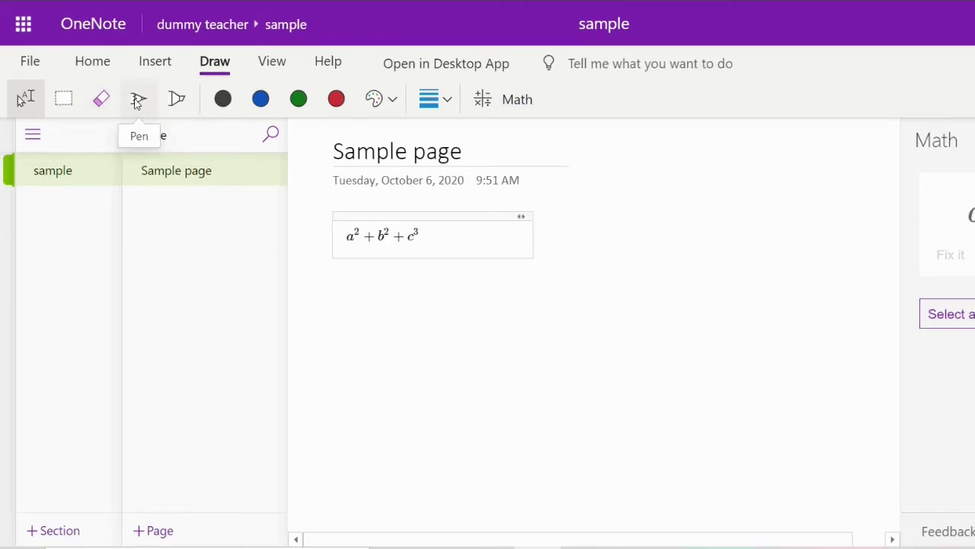
pyautogui.click(137, 99)
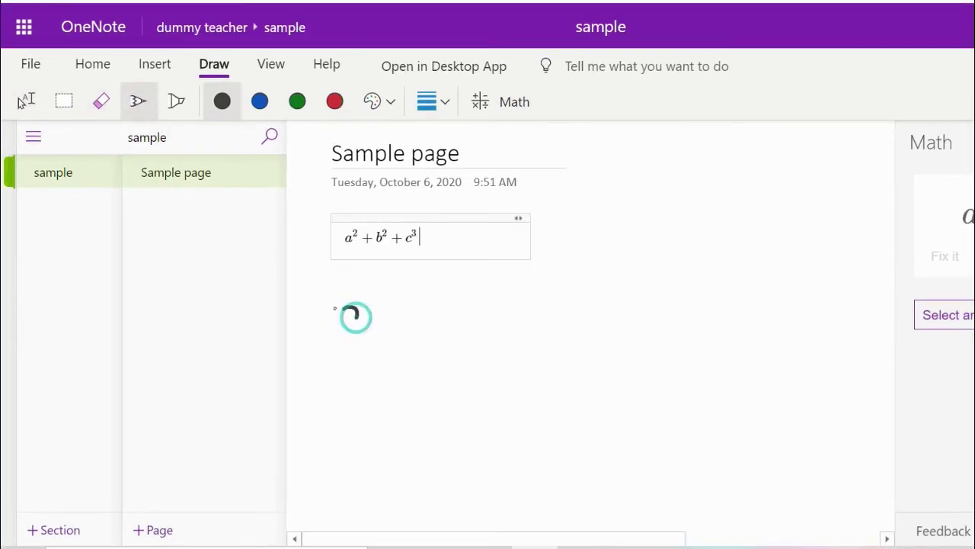
pyautogui.moveTo(335, 309)
pyautogui.mouseDown()
pyautogui.moveTo(387, 337)
pyautogui.moveTo(356, 373)
pyautogui.moveTo(367, 381)
pyautogui.mouseUp()
pyautogui.moveTo(390, 309)
pyautogui.mouseDown()
pyautogui.moveTo(405, 335)
pyautogui.moveTo(409, 393)
pyautogui.mouseUp()
pyautogui.moveTo(323, 316); pyautogui.dragTo(346, 399)
pyautogui.moveTo(404, 303)
pyautogui.mouseDown()
pyautogui.moveTo(476, 336)
pyautogui.moveTo(460, 358)
pyautogui.mouseUp()
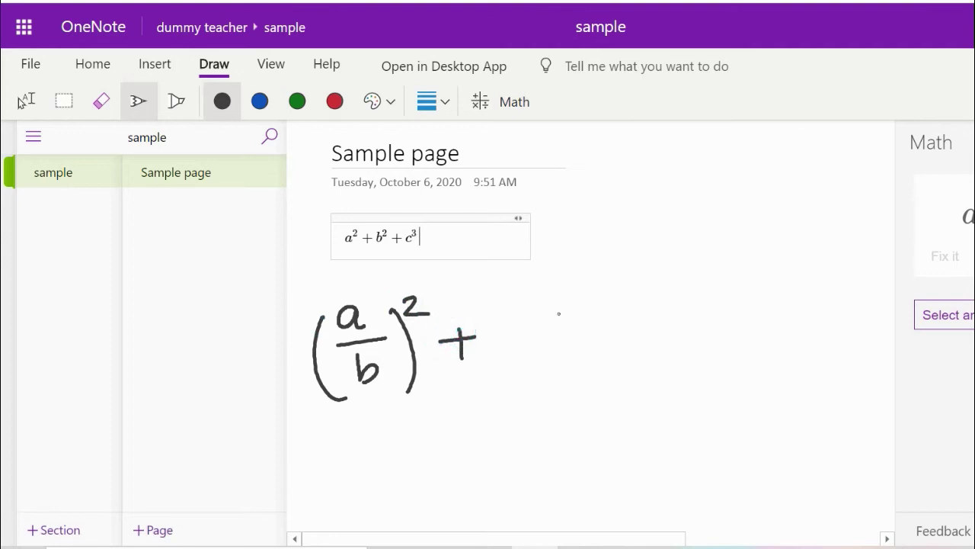
pyautogui.moveTo(538, 296)
pyautogui.mouseDown()
pyautogui.moveTo(529, 301)
pyautogui.moveTo(540, 317)
pyautogui.moveTo(572, 332)
pyautogui.moveTo(573, 372)
pyautogui.mouseUp()
pyautogui.moveTo(502, 303); pyautogui.dragTo(524, 386)
pyautogui.moveTo(577, 292); pyautogui.dragTo(599, 373)
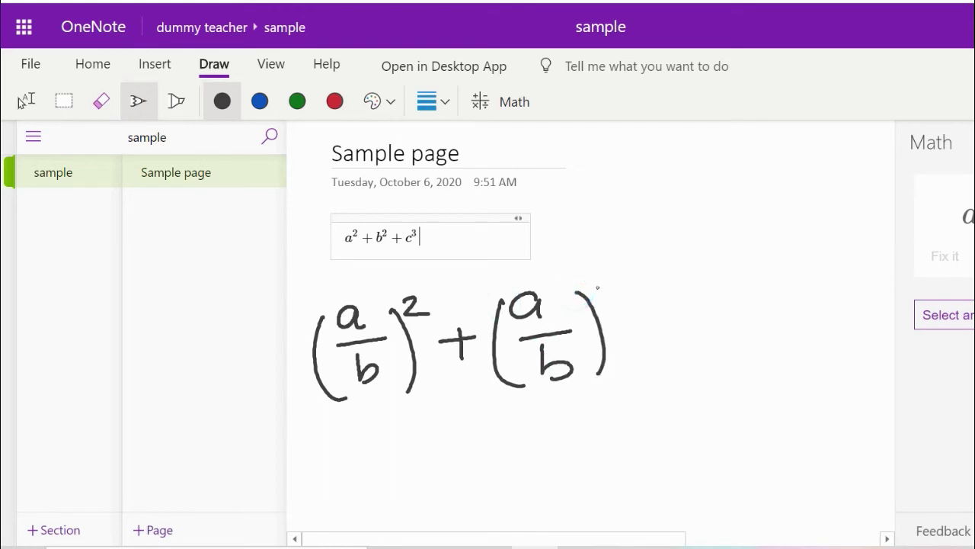
pyautogui.moveTo(607, 287)
pyautogui.mouseDown()
pyautogui.moveTo(617, 298)
pyautogui.moveTo(607, 315)
pyautogui.mouseUp()
# Lasso the ink (a/b)² + (a/b)³, send it to Math, and show the action list.
pyautogui.click(63, 100)
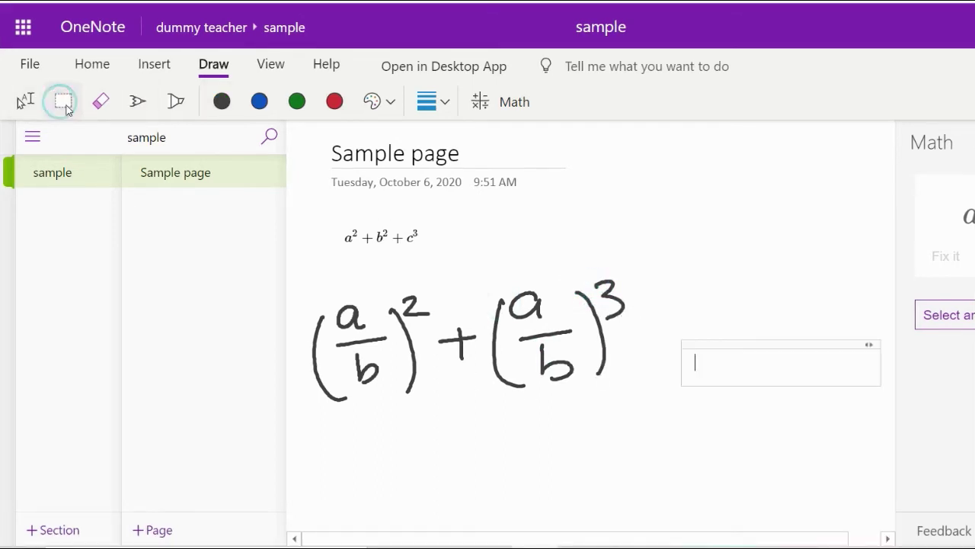
pyautogui.moveTo(294, 258)
pyautogui.mouseDown()
pyautogui.moveTo(418, 414)
pyautogui.moveTo(652, 423)
pyautogui.mouseUp()
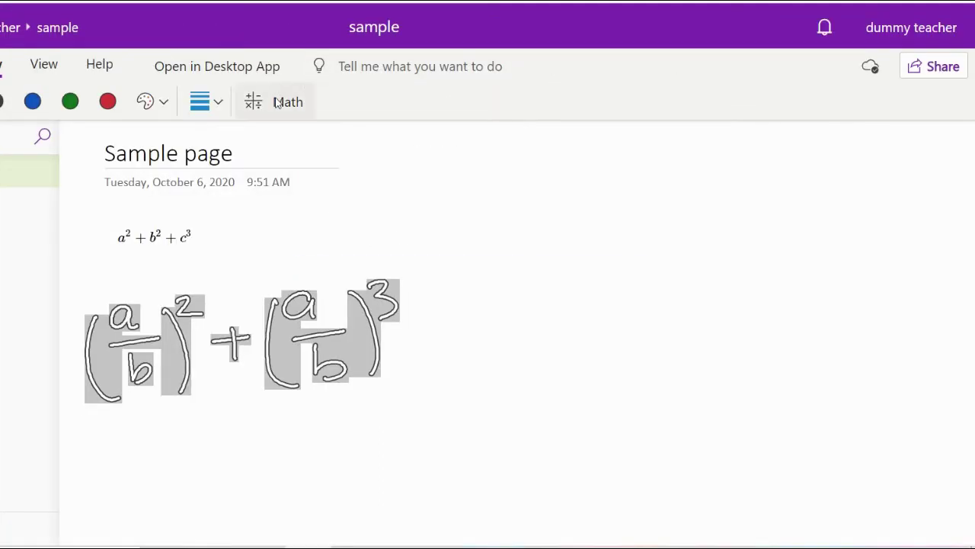
pyautogui.click(505, 102)
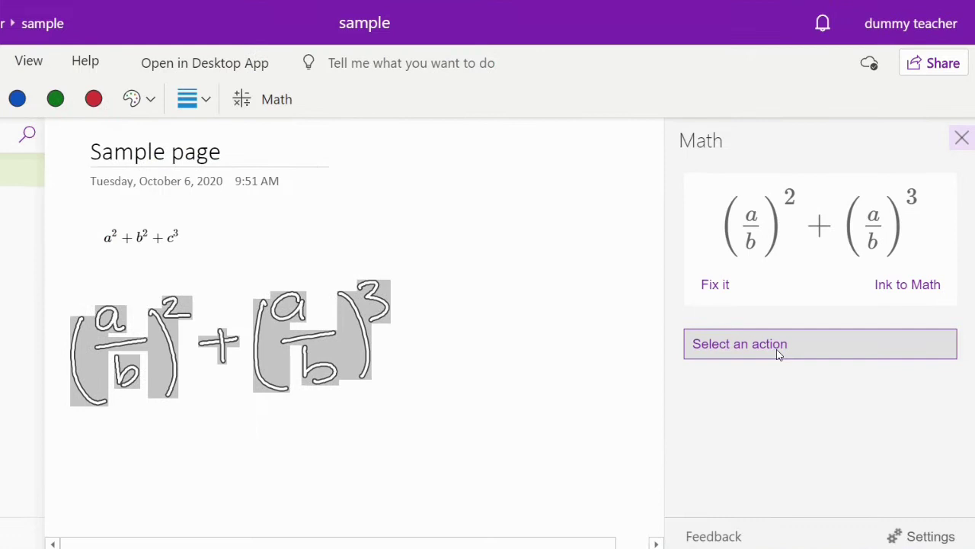
pyautogui.click(774, 344)
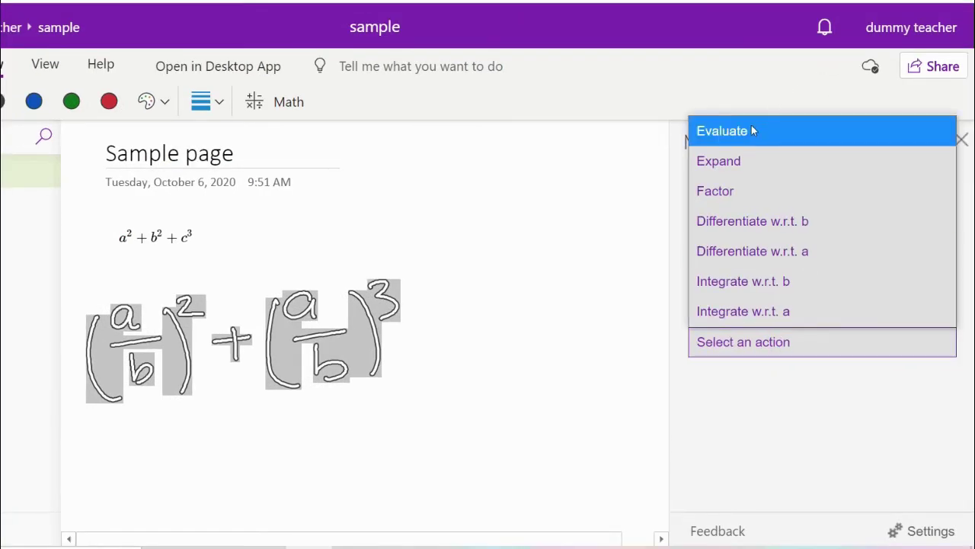
# Evaluate, expand and then factor (a/b)²+(a/b)³ in the Math pane.
pyautogui.click(751, 131)
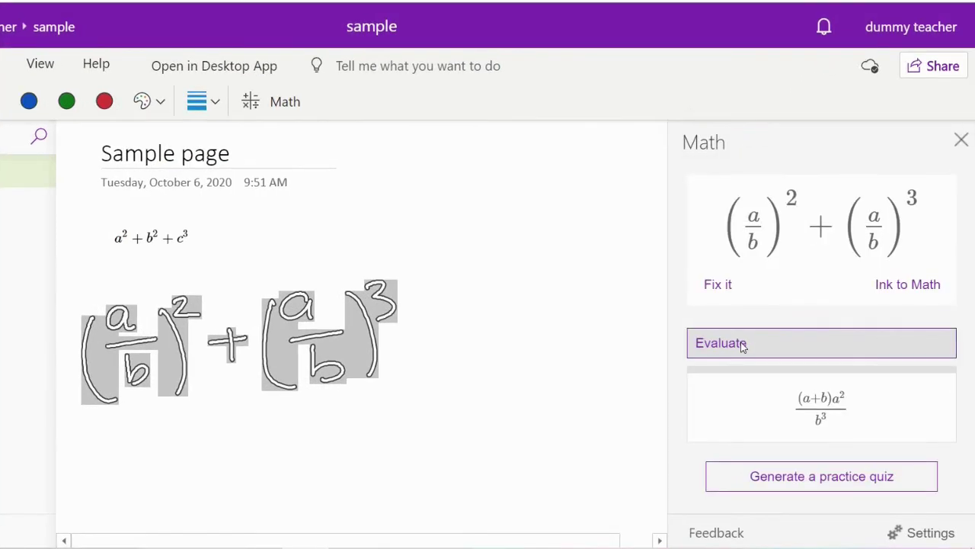
pyautogui.click(743, 344)
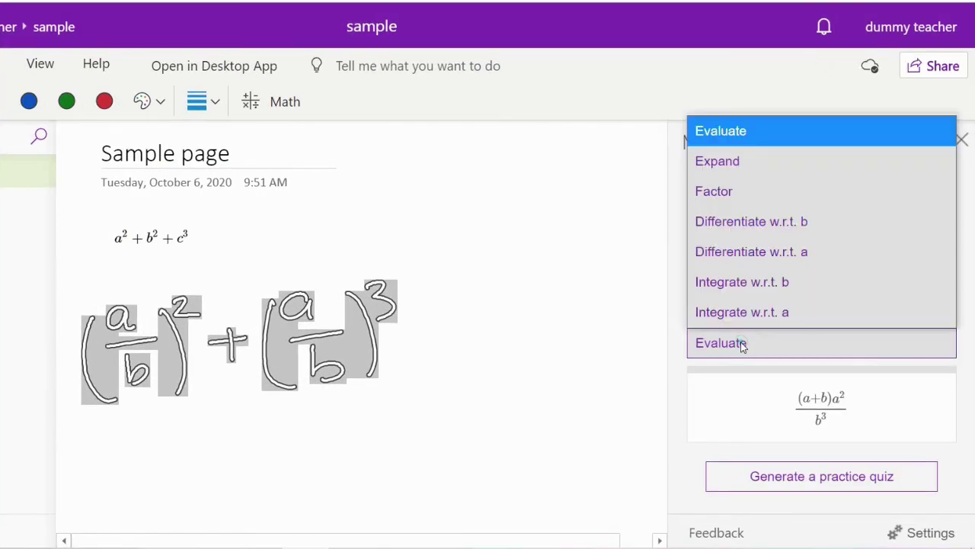
pyautogui.click(737, 161)
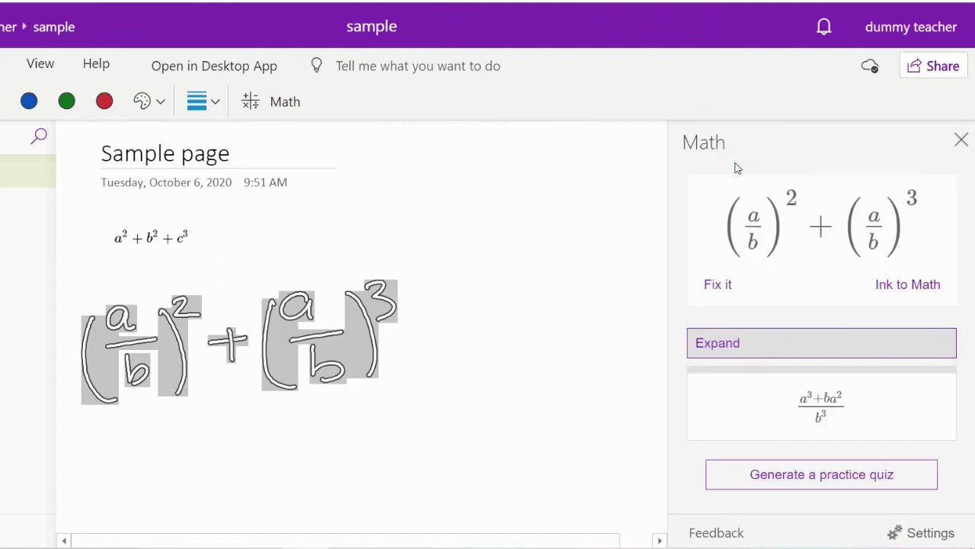
pyautogui.click(741, 342)
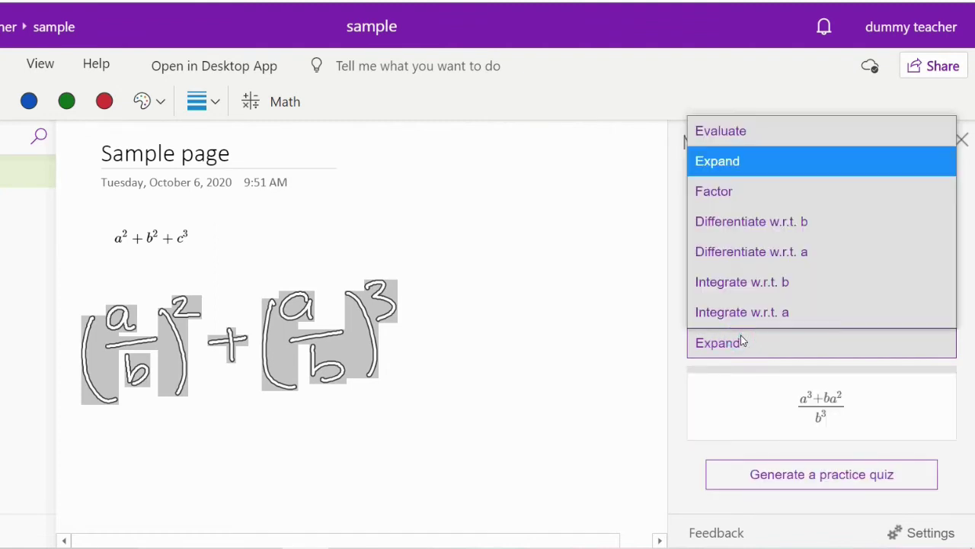
pyautogui.click(758, 200)
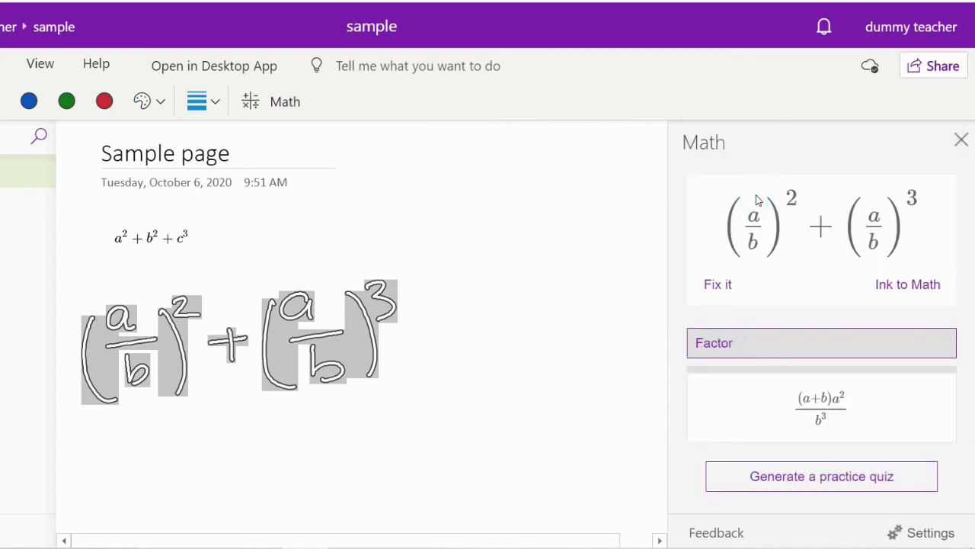
pyautogui.click(726, 344)
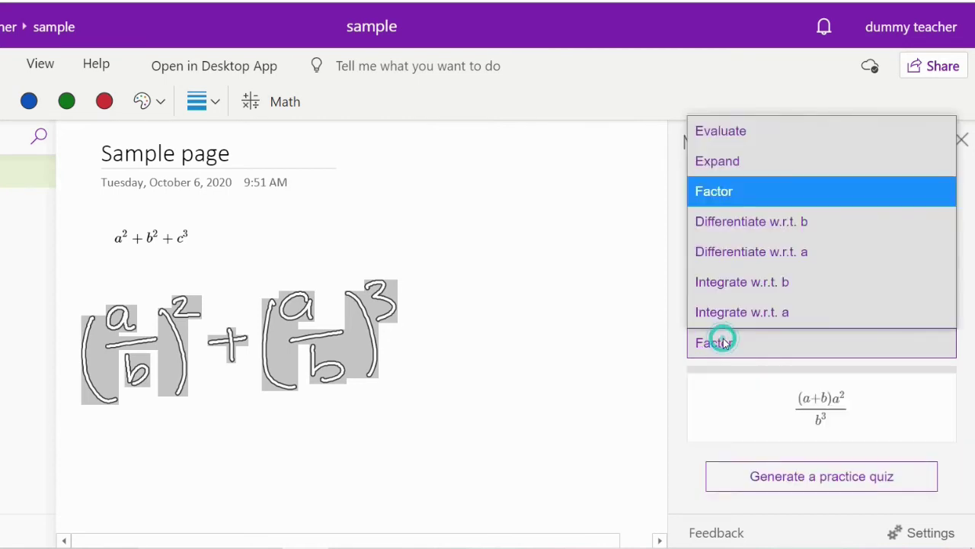
# Differentiate and integrate it with respect to b and a, then convert it to typed math.
pyautogui.click(809, 226)
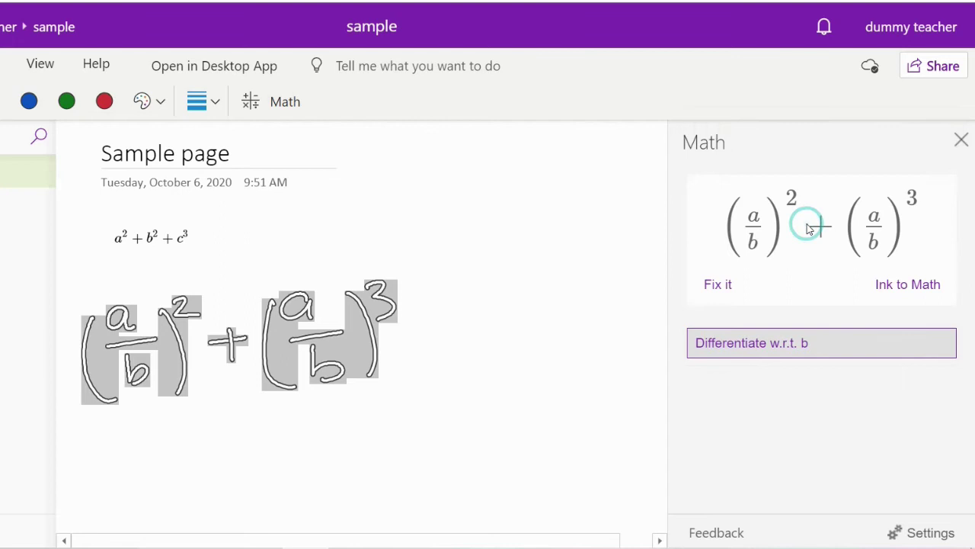
pyautogui.click(760, 342)
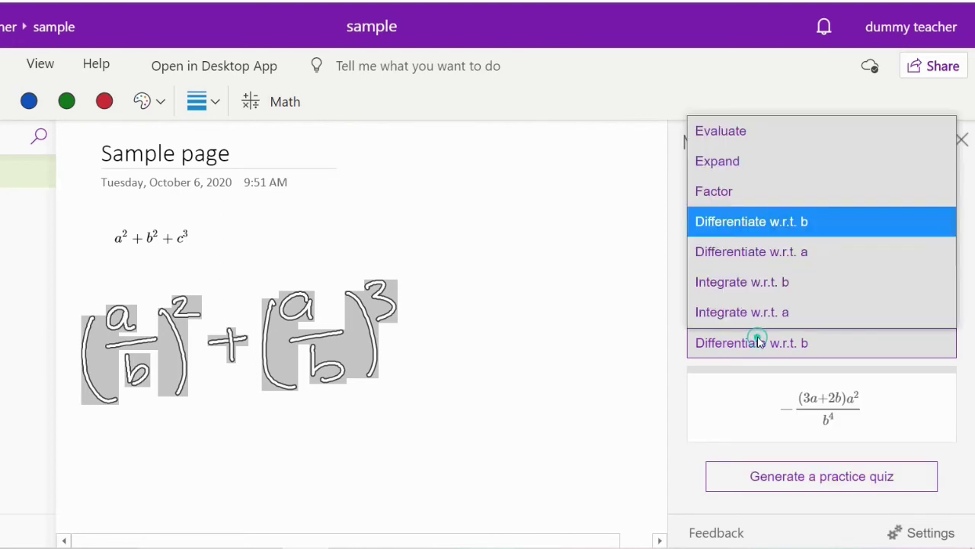
pyautogui.click(797, 254)
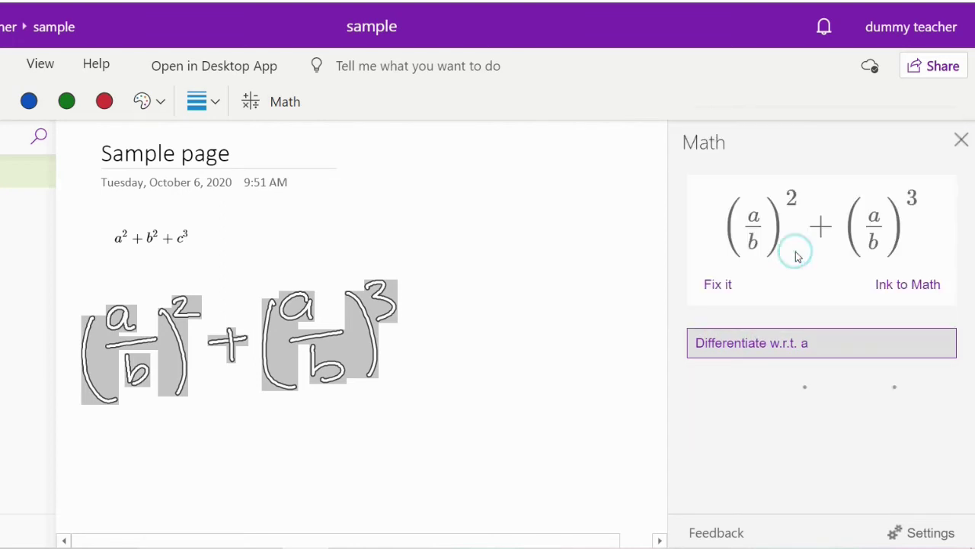
pyautogui.click(774, 342)
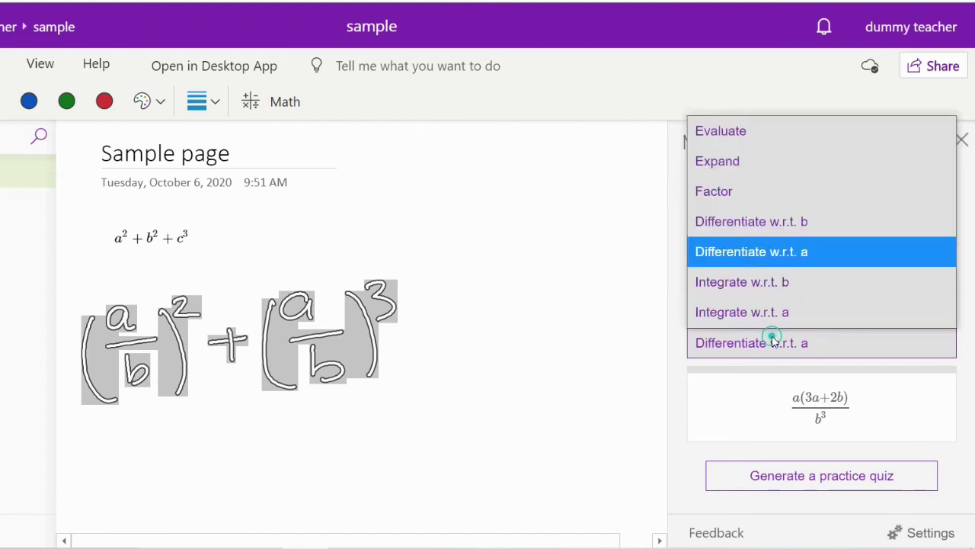
pyautogui.click(789, 282)
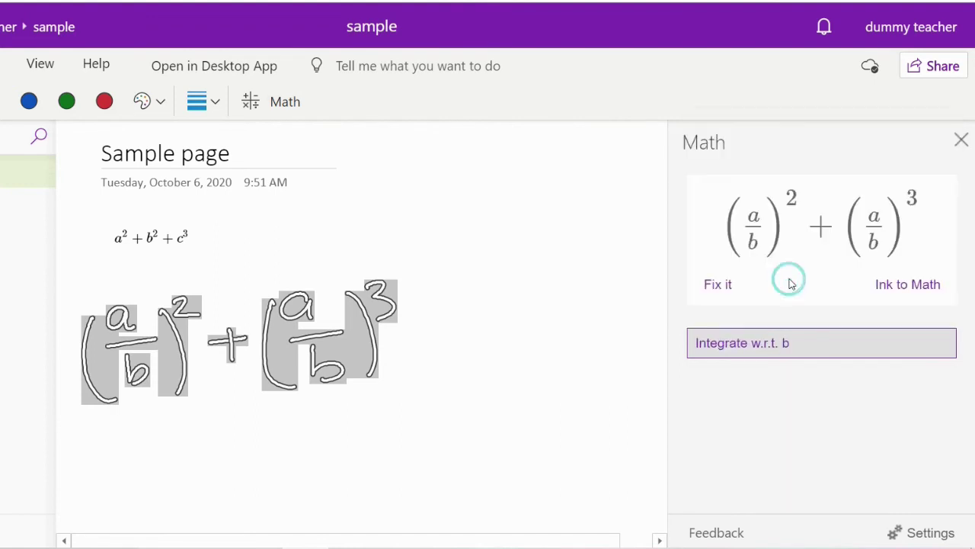
pyautogui.click(774, 345)
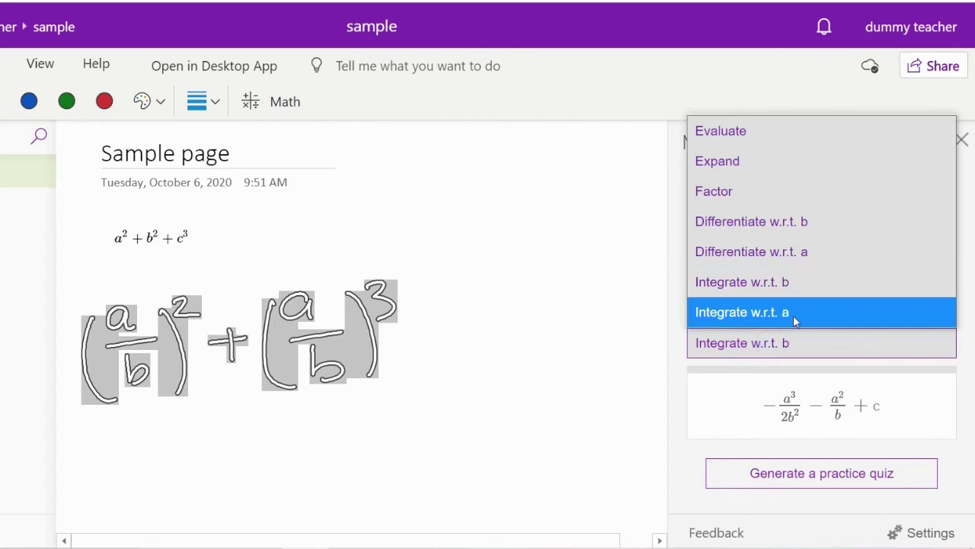
pyautogui.click(793, 314)
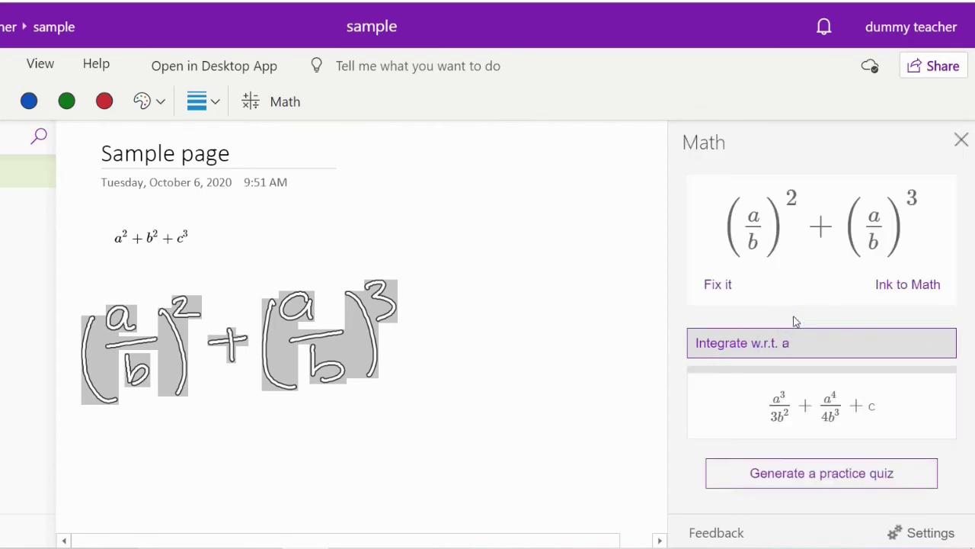
pyautogui.click(929, 292)
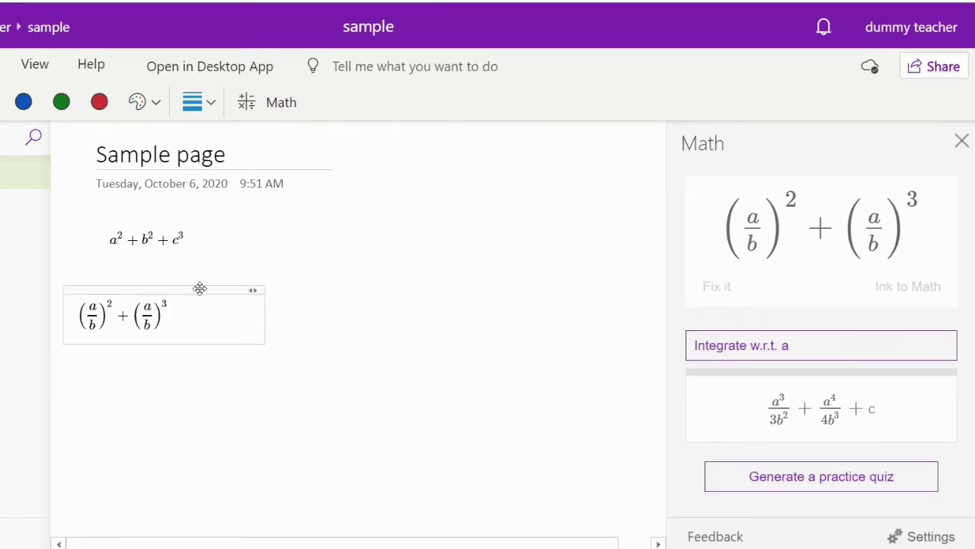
# Move the typed equation beside a²+b²+c³ and start handwriting 'C =' below.
pyautogui.moveTo(199, 288); pyautogui.dragTo(369, 212)
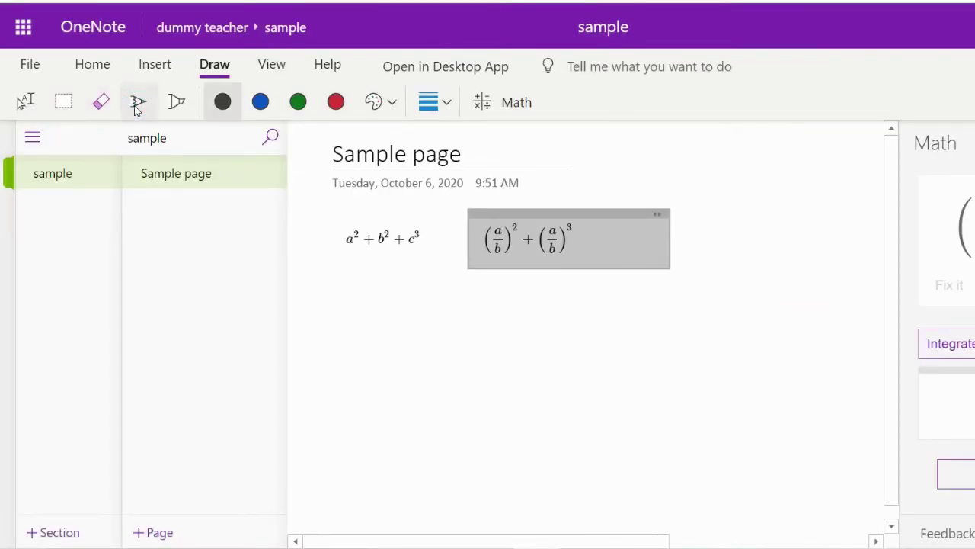
pyautogui.click(138, 102)
pyautogui.moveTo(364, 327)
pyautogui.mouseDown()
pyautogui.moveTo(367, 354)
pyautogui.moveTo(411, 339)
pyautogui.mouseUp()
pyautogui.moveTo(386, 348); pyautogui.dragTo(414, 348)
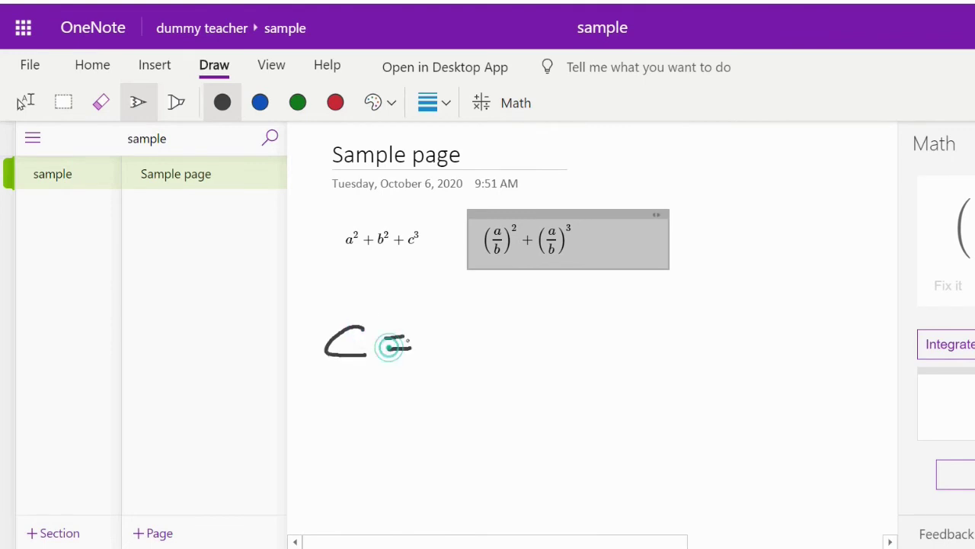
# Handwrite ((a+b)/2)³ after the equals sign.
pyautogui.moveTo(472, 320)
pyautogui.mouseDown()
pyautogui.moveTo(476, 347)
pyautogui.moveTo(515, 329)
pyautogui.moveTo(500, 349)
pyautogui.mouseUp()
pyautogui.moveTo(525, 310); pyautogui.dragTo(528, 346)
pyautogui.moveTo(460, 370); pyautogui.dragTo(599, 363)
pyautogui.moveTo(502, 381)
pyautogui.mouseDown()
pyautogui.moveTo(504, 398)
pyautogui.moveTo(551, 396)
pyautogui.mouseUp()
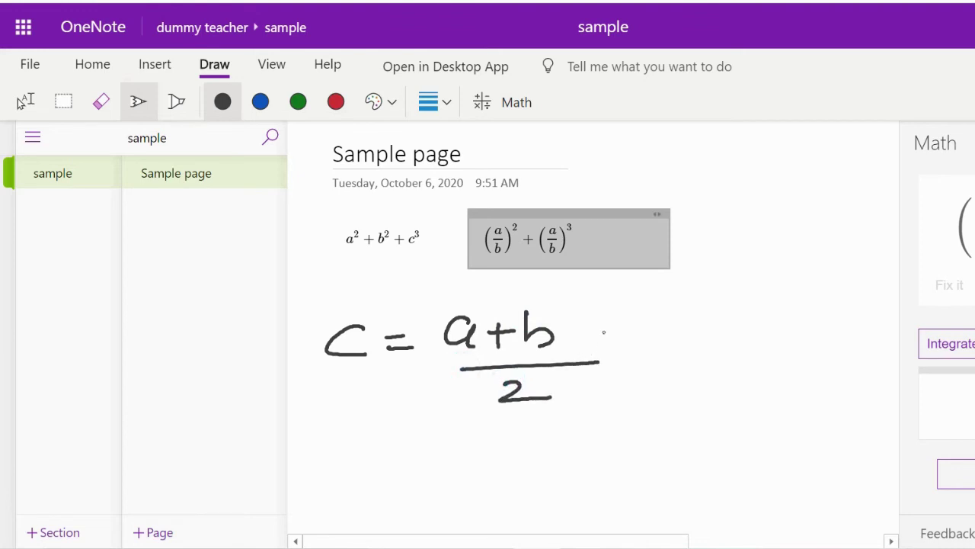
pyautogui.moveTo(603, 299)
pyautogui.mouseDown()
pyautogui.moveTo(633, 371)
pyautogui.moveTo(618, 397)
pyautogui.mouseUp()
pyautogui.moveTo(448, 306)
pyautogui.mouseDown()
pyautogui.moveTo(428, 387)
pyautogui.moveTo(457, 413)
pyautogui.mouseUp()
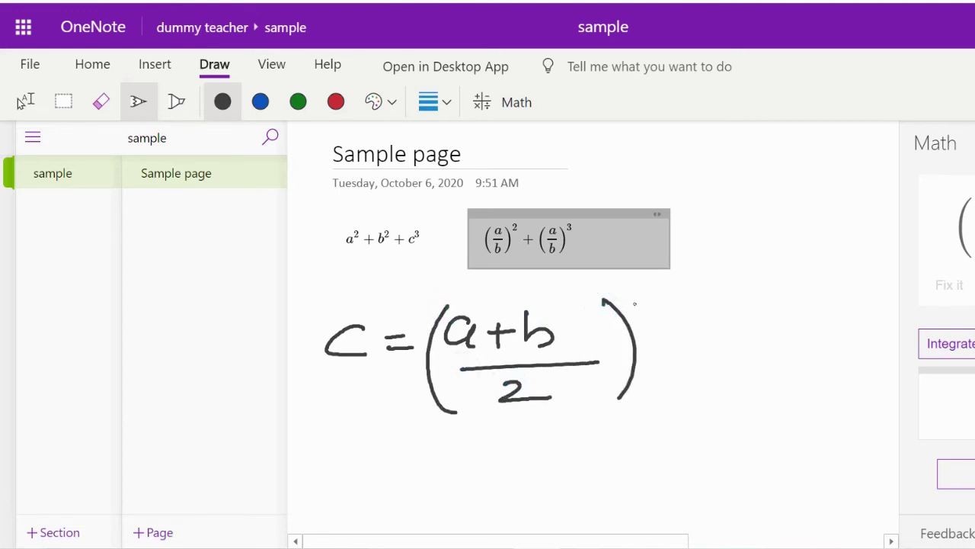
pyautogui.moveTo(633, 291); pyautogui.dragTo(642, 313)
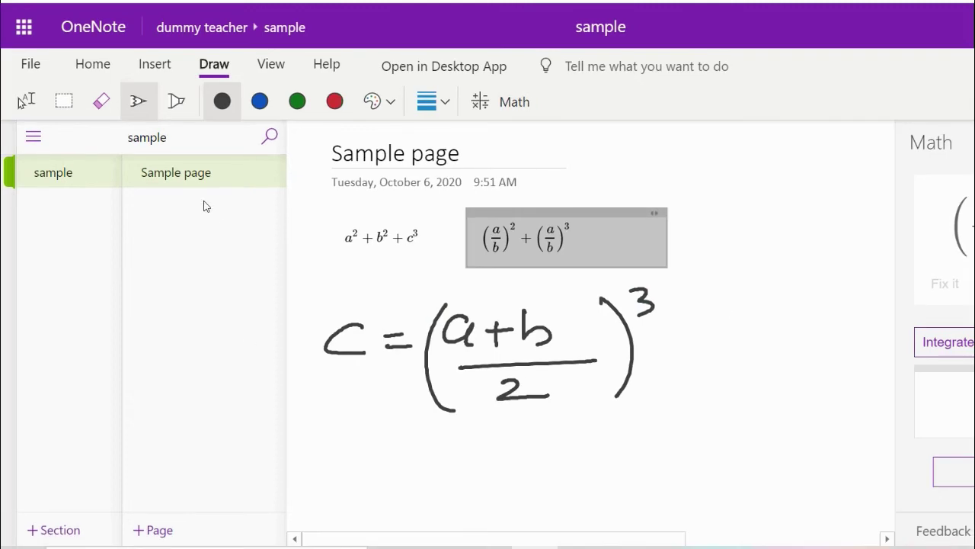
# Select the handwritten C = ((a+b)/2)³, open it in the Math pane and solve for a.
pyautogui.click(63, 101)
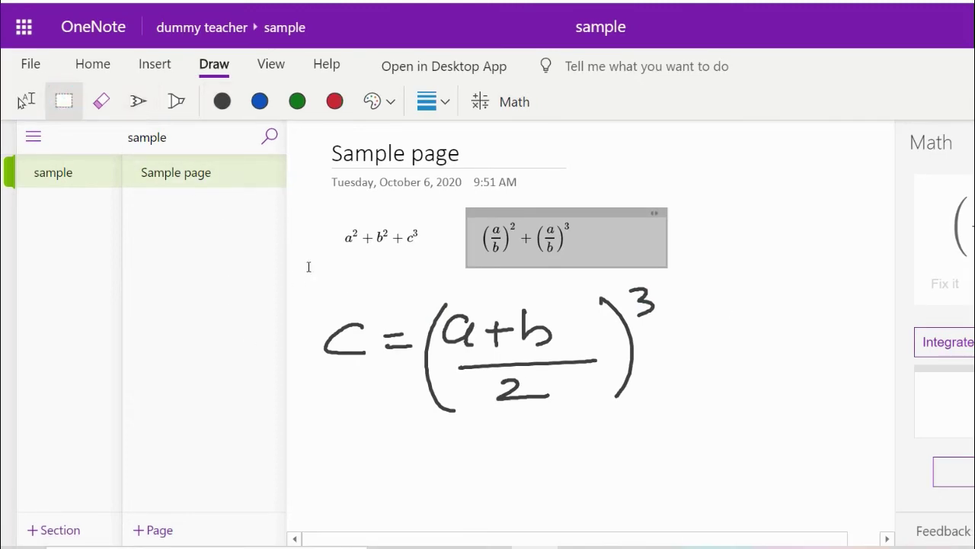
pyautogui.moveTo(309, 268)
pyautogui.mouseDown()
pyautogui.moveTo(504, 439)
pyautogui.moveTo(708, 469)
pyautogui.moveTo(703, 422)
pyautogui.mouseUp()
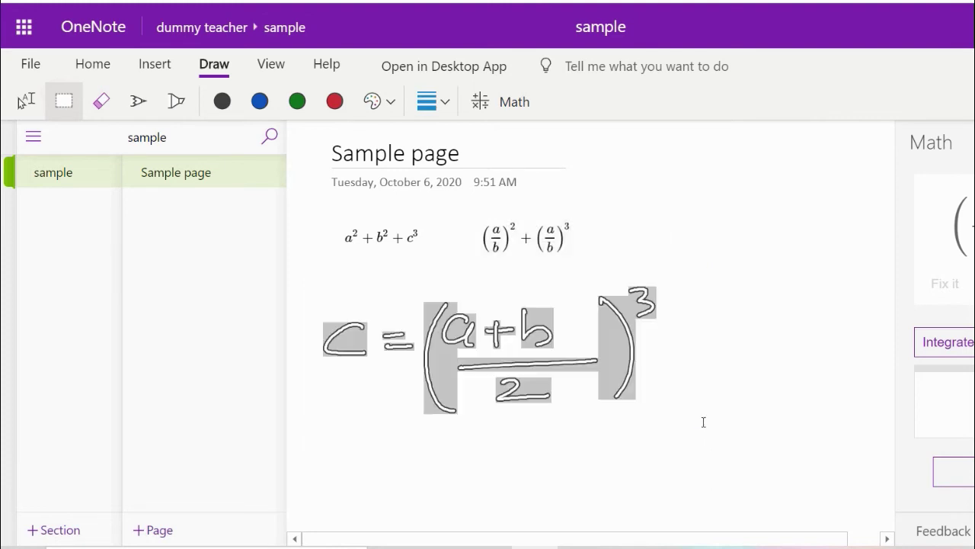
pyautogui.click(517, 101)
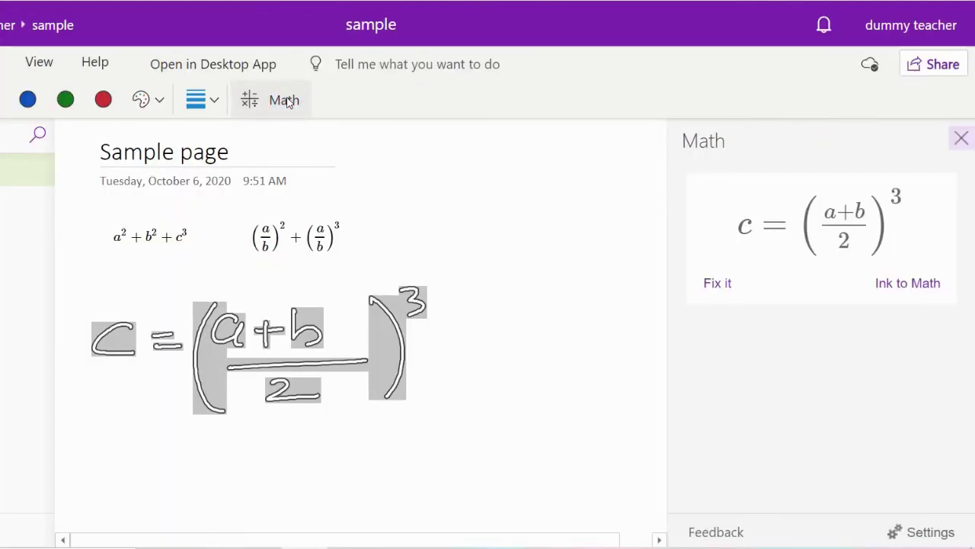
pyautogui.click(775, 343)
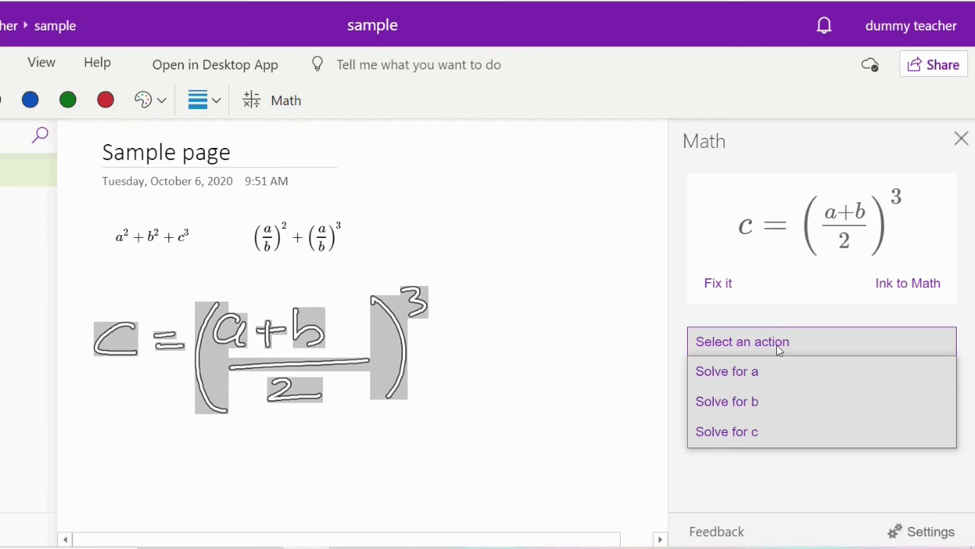
pyautogui.click(754, 365)
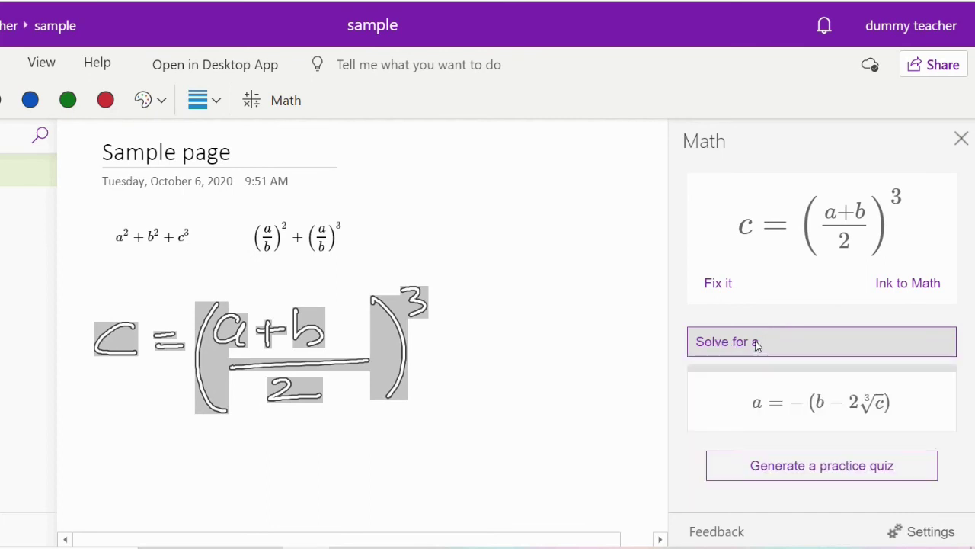
# Solve the equation for b, then for c, giving c = (a+b)³/8.
pyautogui.click(755, 343)
pyautogui.click(746, 400)
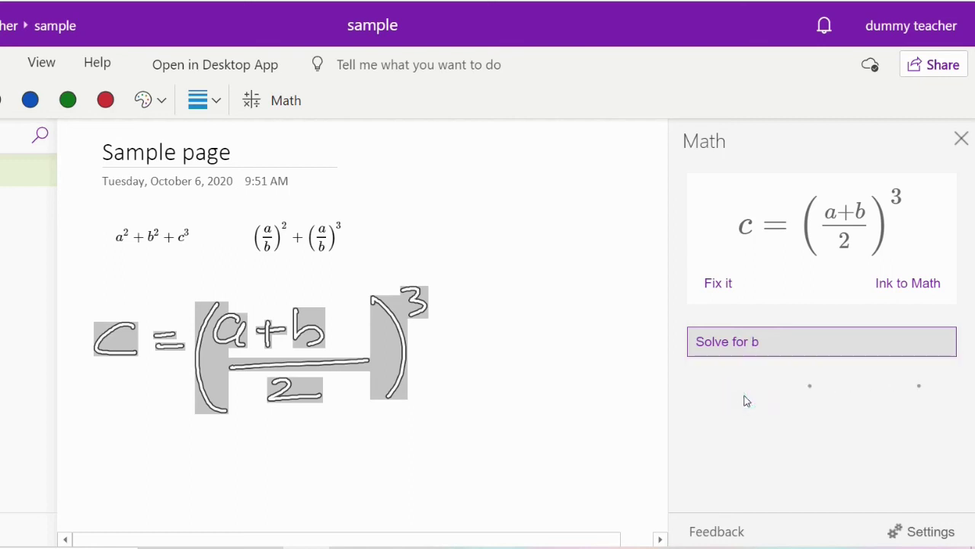
pyautogui.click(746, 342)
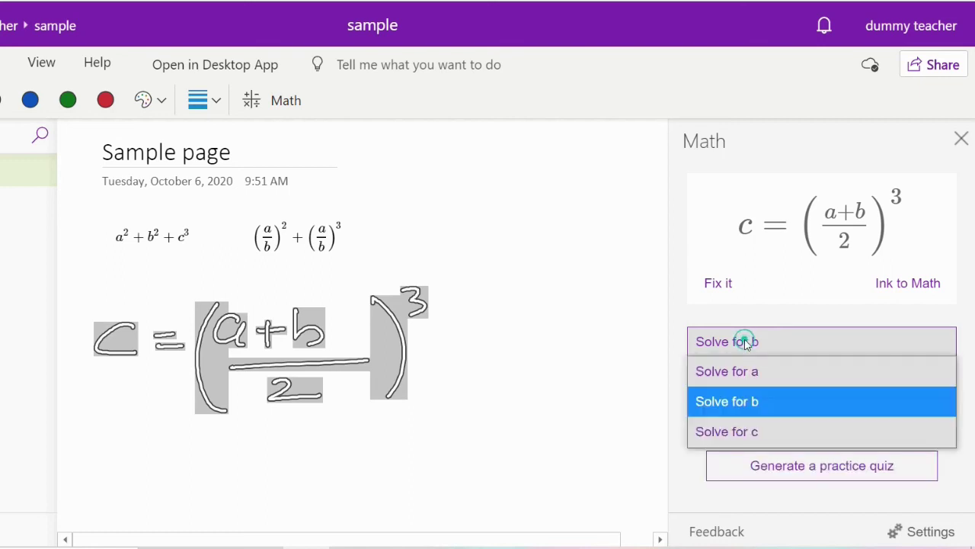
pyautogui.click(722, 431)
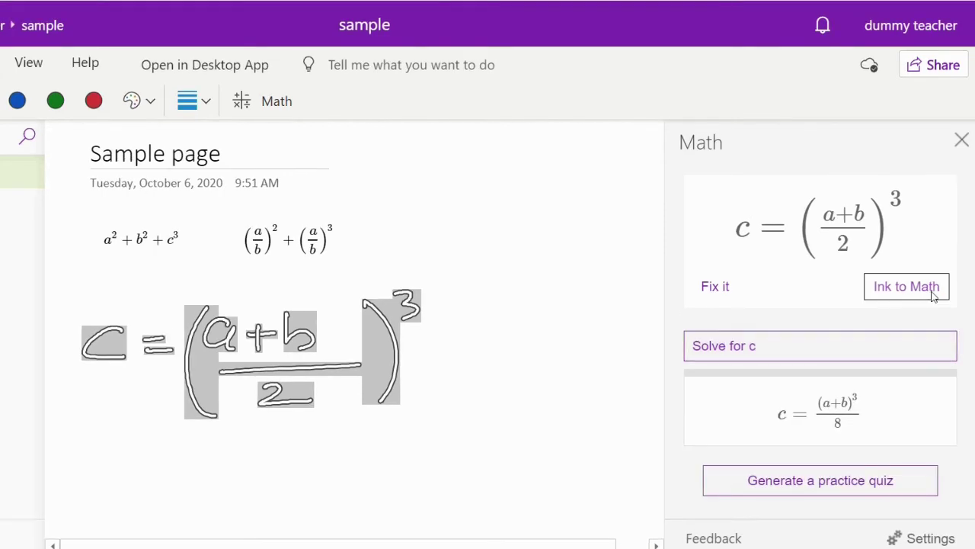
# Convert c = ((a+b)/2)³ to typed math and place it beside the other two equations.
pyautogui.click(931, 287)
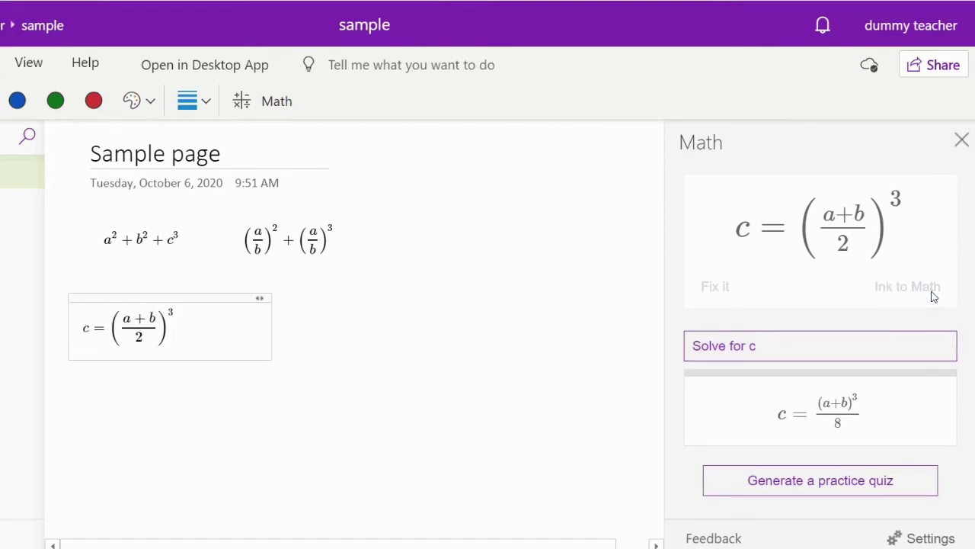
pyautogui.moveTo(165, 293); pyautogui.dragTo(481, 198)
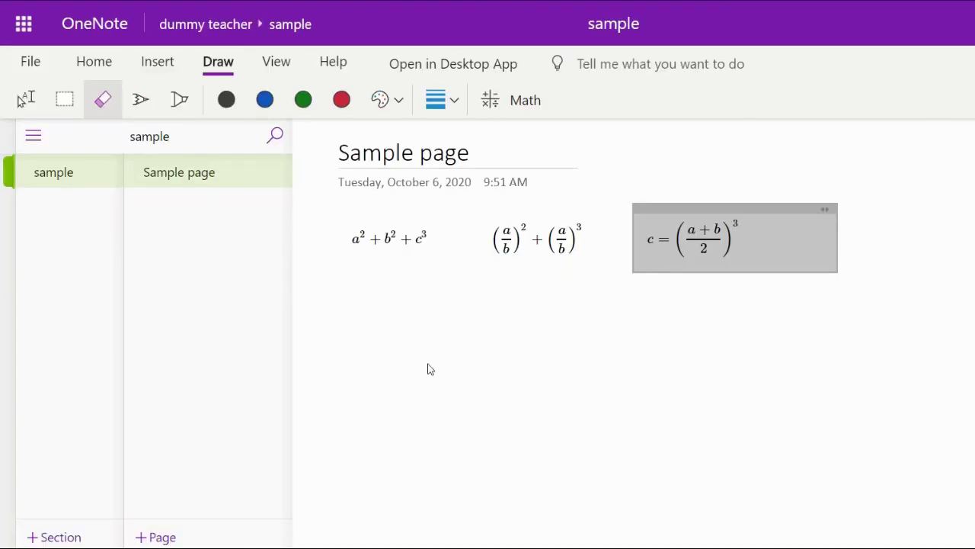
pyautogui.click(138, 99)
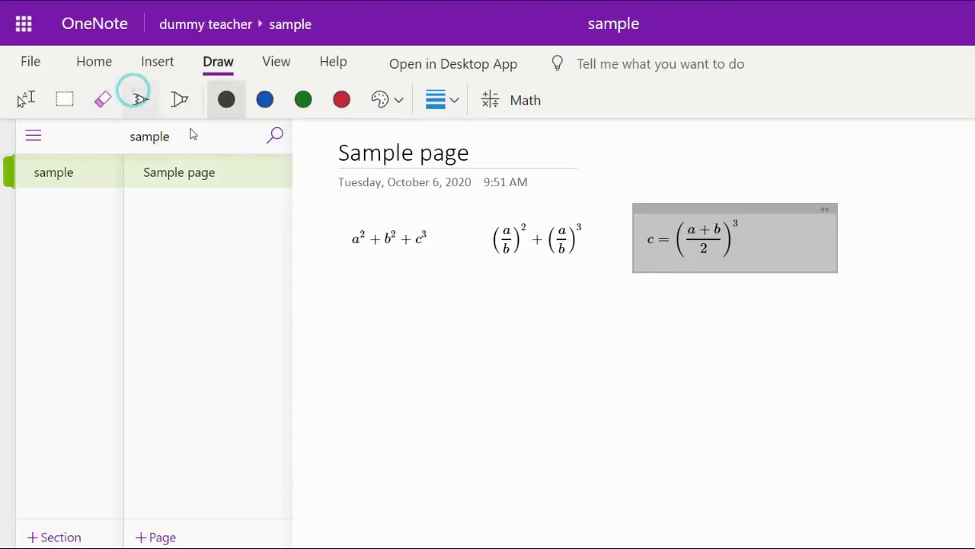
# Handwrite 'Similarly you can try other Math equations' below the equations.
pyautogui.moveTo(100, 300)
pyautogui.mouseDown()
pyautogui.moveTo(81, 335)
pyautogui.moveTo(146, 329)
pyautogui.mouseUp()
pyautogui.moveTo(167, 288); pyautogui.dragTo(163, 331)
pyautogui.moveTo(192, 308); pyautogui.dragTo(221, 329)
pyautogui.moveTo(232, 308); pyautogui.dragTo(264, 355)
pyautogui.moveTo(291, 310); pyautogui.dragTo(311, 344)
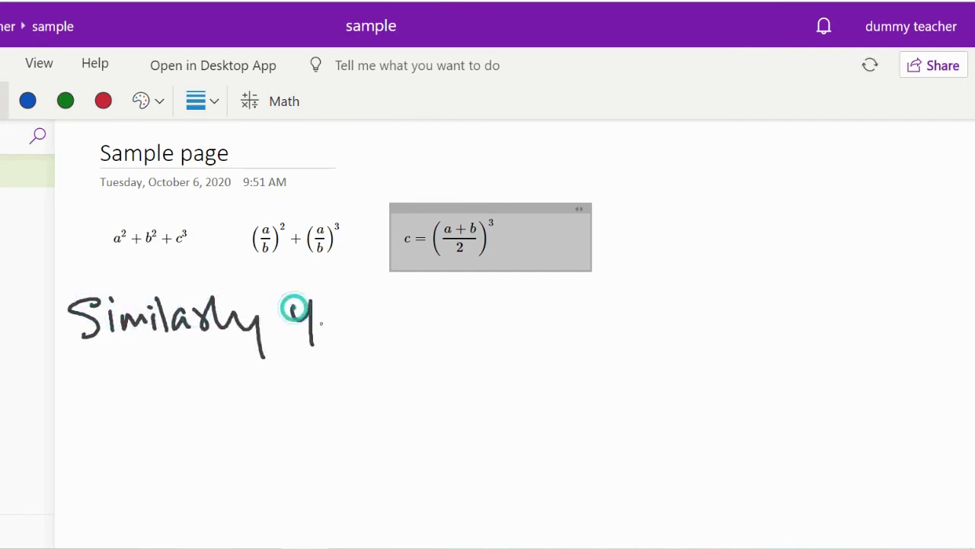
pyautogui.moveTo(332, 310)
pyautogui.mouseDown()
pyautogui.moveTo(336, 327)
pyautogui.moveTo(358, 330)
pyautogui.mouseUp()
pyautogui.moveTo(404, 301)
pyautogui.mouseDown()
pyautogui.moveTo(408, 318)
pyautogui.moveTo(451, 327)
pyautogui.mouseUp()
pyautogui.moveTo(466, 291)
pyautogui.mouseDown()
pyautogui.moveTo(462, 328)
pyautogui.moveTo(485, 309)
pyautogui.mouseUp()
pyautogui.moveTo(492, 307)
pyautogui.mouseDown()
pyautogui.moveTo(513, 303)
pyautogui.moveTo(523, 340)
pyautogui.mouseUp()
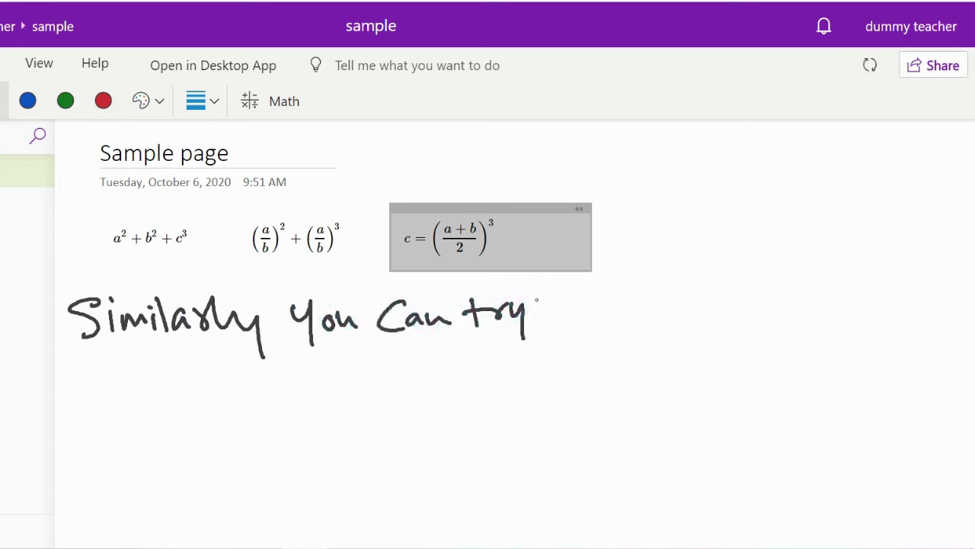
pyautogui.moveTo(564, 307)
pyautogui.mouseDown()
pyautogui.moveTo(553, 309)
pyautogui.moveTo(583, 320)
pyautogui.moveTo(595, 306)
pyautogui.mouseUp()
pyautogui.moveTo(599, 296)
pyautogui.mouseDown()
pyautogui.moveTo(608, 320)
pyautogui.moveTo(631, 323)
pyautogui.mouseUp()
pyautogui.moveTo(636, 323)
pyautogui.mouseDown()
pyautogui.moveTo(649, 304)
pyautogui.moveTo(730, 319)
pyautogui.mouseUp()
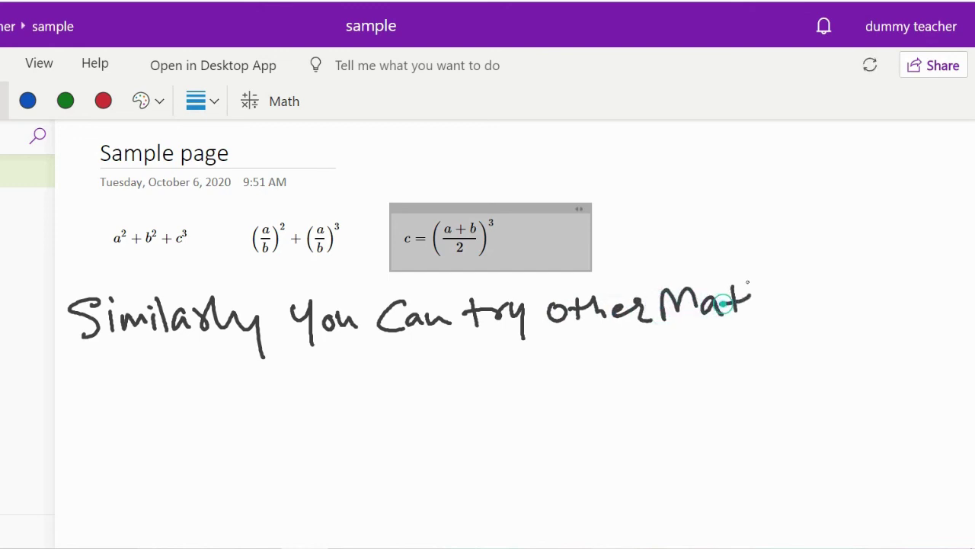
pyautogui.moveTo(748, 280); pyautogui.dragTo(768, 308)
pyautogui.moveTo(719, 303)
pyautogui.mouseDown()
pyautogui.moveTo(790, 294)
pyautogui.moveTo(803, 309)
pyautogui.mouseUp()
pyautogui.moveTo(823, 302); pyautogui.dragTo(829, 319)
pyautogui.moveTo(831, 296)
pyautogui.mouseDown()
pyautogui.moveTo(844, 303)
pyautogui.moveTo(889, 292)
pyautogui.mouseUp()
pyautogui.moveTo(896, 291)
pyautogui.mouseDown()
pyautogui.moveTo(899, 305)
pyautogui.moveTo(945, 285)
pyautogui.moveTo(943, 300)
pyautogui.mouseUp()
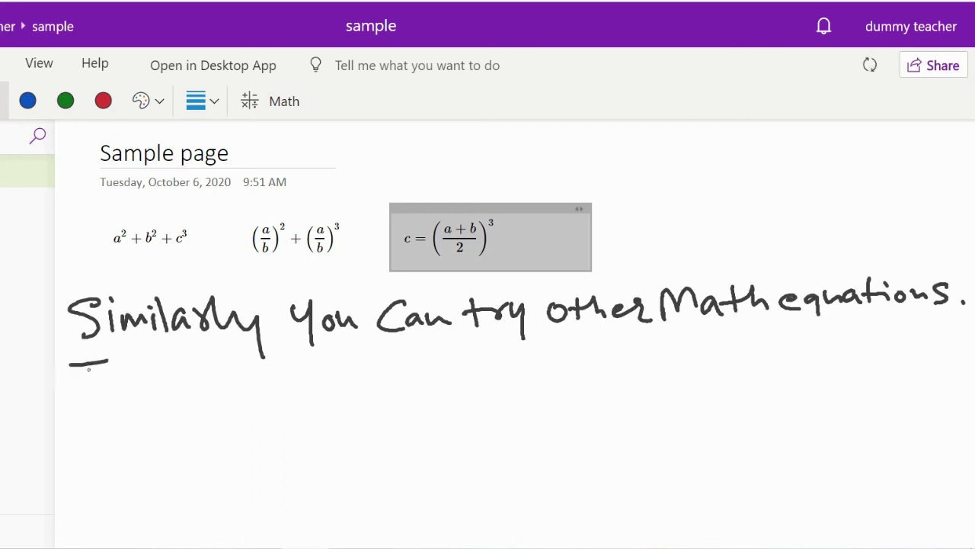
# Handwrite 'Try to use evaluate, expand and' and begin the 'Ink to Math' line.
pyautogui.moveTo(90, 365)
pyautogui.mouseDown()
pyautogui.moveTo(92, 391)
pyautogui.moveTo(116, 376)
pyautogui.mouseUp()
pyautogui.moveTo(119, 376)
pyautogui.mouseDown()
pyautogui.moveTo(143, 393)
pyautogui.moveTo(197, 378)
pyautogui.mouseUp()
pyautogui.moveTo(211, 373); pyautogui.dragTo(212, 375)
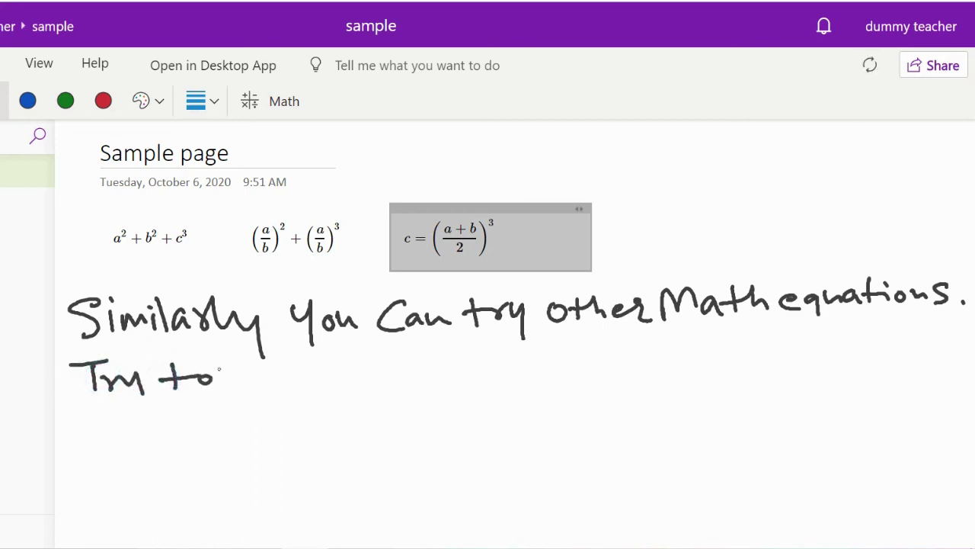
pyautogui.moveTo(281, 372)
pyautogui.mouseDown()
pyautogui.moveTo(260, 390)
pyautogui.moveTo(359, 386)
pyautogui.moveTo(389, 358)
pyautogui.moveTo(418, 385)
pyautogui.mouseUp()
pyautogui.moveTo(426, 352)
pyautogui.mouseDown()
pyautogui.moveTo(431, 385)
pyautogui.moveTo(456, 381)
pyautogui.mouseUp()
pyautogui.moveTo(481, 367)
pyautogui.mouseDown()
pyautogui.moveTo(470, 372)
pyautogui.moveTo(537, 375)
pyautogui.moveTo(575, 362)
pyautogui.moveTo(621, 371)
pyautogui.mouseUp()
pyautogui.click(542, 374)
pyautogui.moveTo(625, 347)
pyautogui.mouseDown()
pyautogui.moveTo(606, 372)
pyautogui.moveTo(820, 361)
pyautogui.mouseUp()
pyautogui.moveTo(824, 352)
pyautogui.mouseDown()
pyautogui.moveTo(829, 333)
pyautogui.moveTo(854, 359)
pyautogui.mouseUp()
pyautogui.moveTo(116, 425)
pyautogui.mouseDown()
pyautogui.moveTo(117, 457)
pyautogui.moveTo(154, 453)
pyautogui.moveTo(170, 431)
pyautogui.moveTo(395, 438)
pyautogui.mouseUp()
# Finish the 'Ink to Math' line, then erase all three handwritten lines.
pyautogui.click(412, 436)
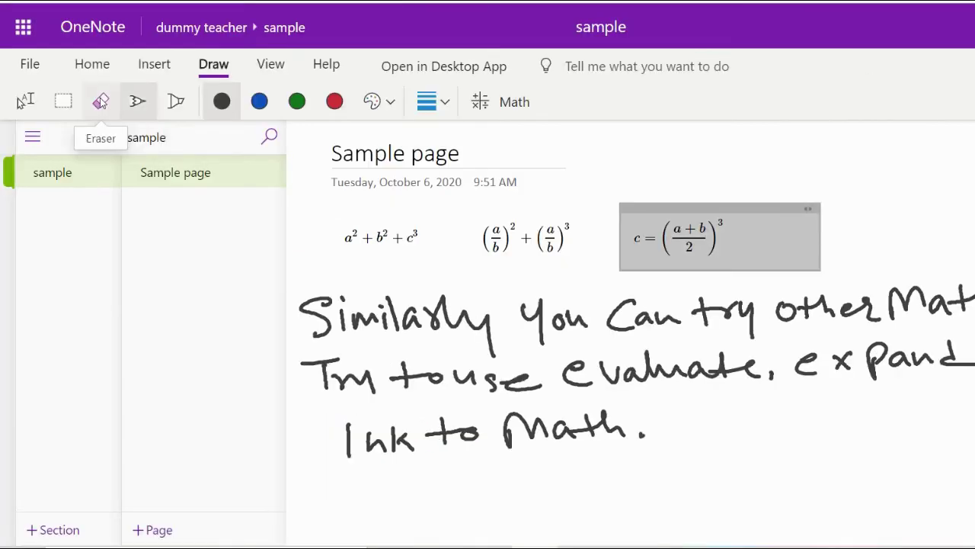
pyautogui.click(100, 99)
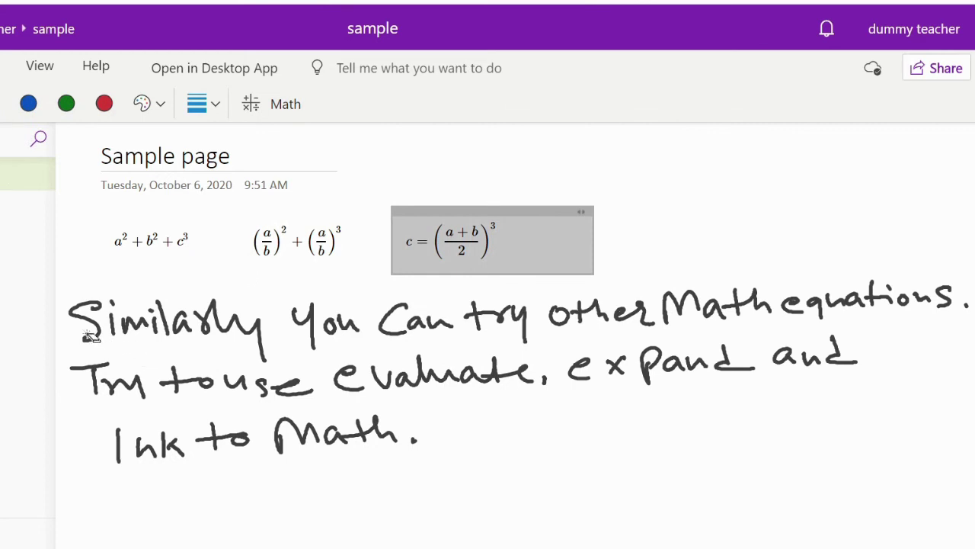
pyautogui.moveTo(90, 335)
pyautogui.mouseDown()
pyautogui.moveTo(152, 324)
pyautogui.moveTo(966, 300)
pyautogui.mouseUp()
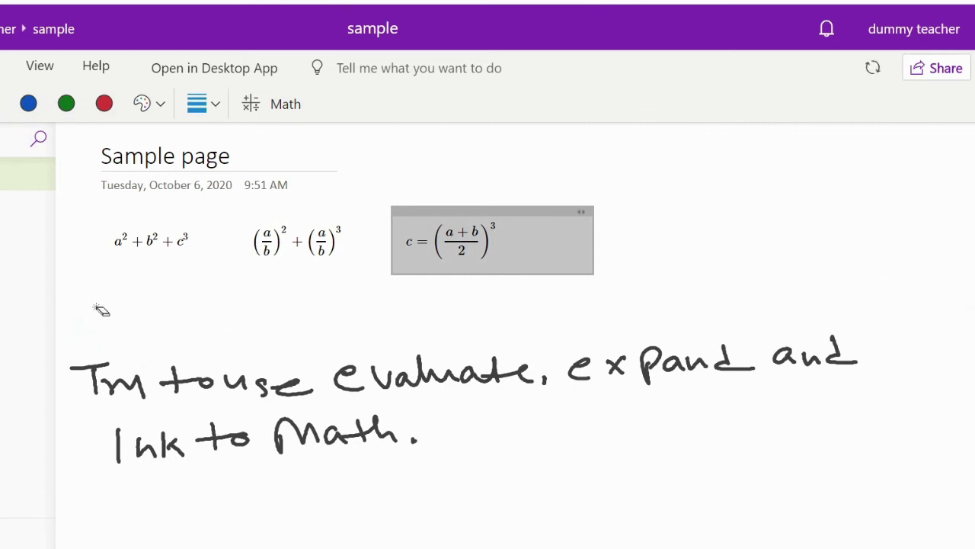
pyautogui.moveTo(76, 372)
pyautogui.mouseDown()
pyautogui.moveTo(315, 381)
pyautogui.moveTo(818, 352)
pyautogui.moveTo(118, 440)
pyautogui.mouseUp()
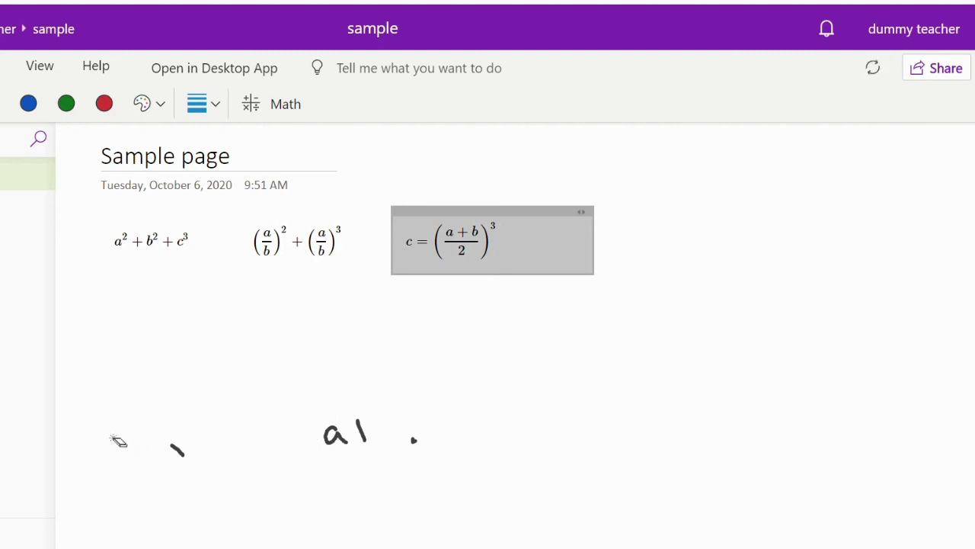
pyautogui.moveTo(311, 429); pyautogui.dragTo(355, 439)
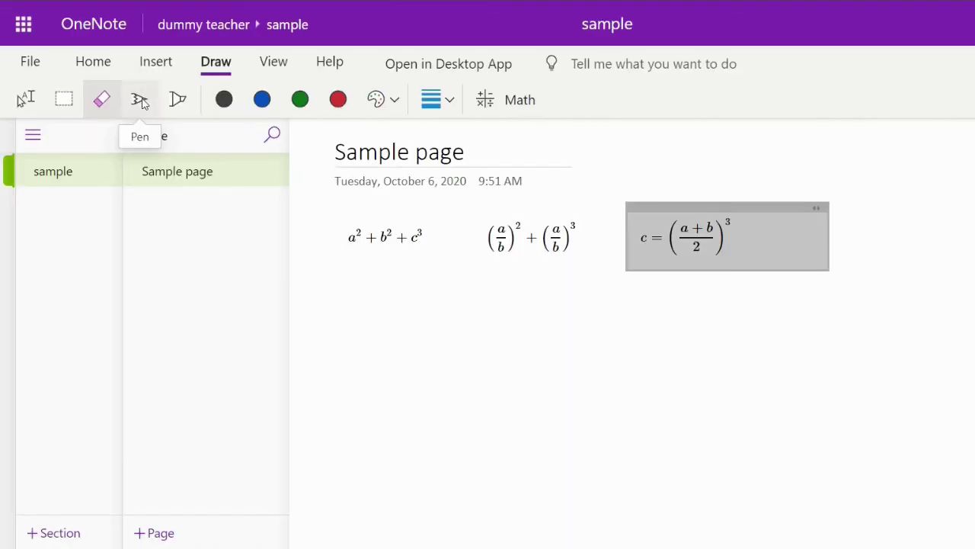
# Handwrite 'THANK YOU' in black ink beneath the three typed equations.
pyautogui.click(139, 100)
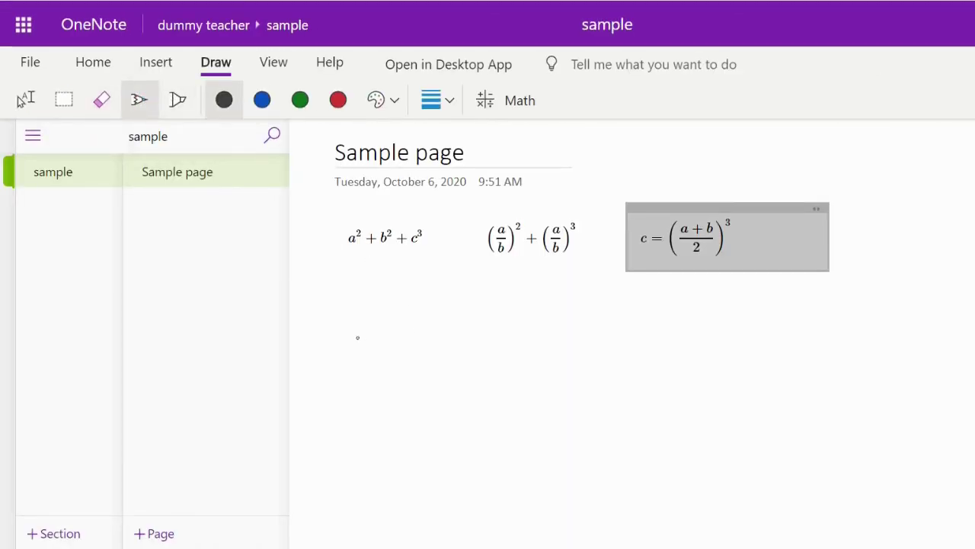
pyautogui.moveTo(365, 324)
pyautogui.mouseDown()
pyautogui.moveTo(444, 316)
pyautogui.moveTo(424, 387)
pyautogui.mouseUp()
pyautogui.moveTo(446, 327); pyautogui.dragTo(453, 379)
pyautogui.moveTo(447, 357); pyautogui.dragTo(481, 349)
pyautogui.moveTo(481, 343)
pyautogui.mouseDown()
pyautogui.moveTo(482, 374)
pyautogui.moveTo(519, 379)
pyautogui.moveTo(515, 364)
pyautogui.moveTo(560, 347)
pyautogui.mouseUp()
pyautogui.moveTo(571, 339); pyautogui.dragTo(571, 379)
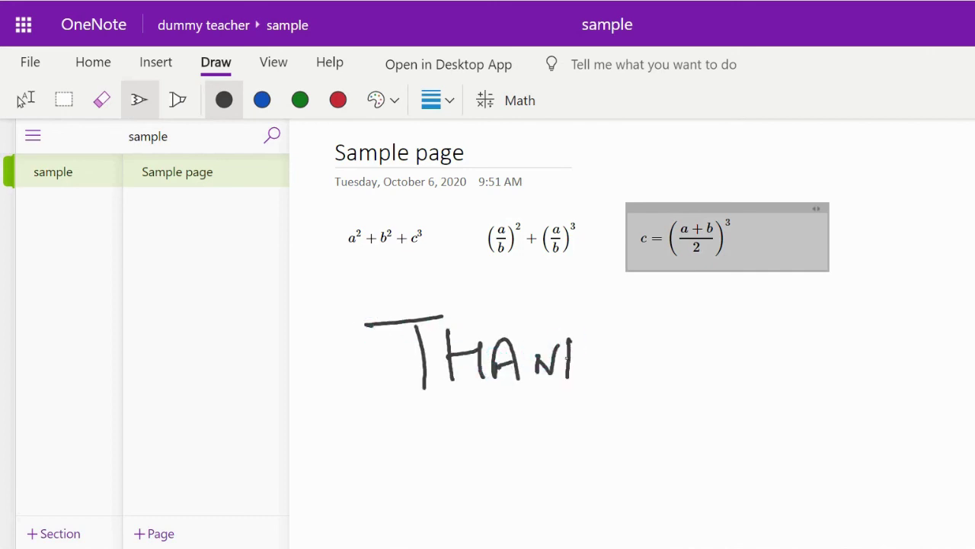
pyautogui.moveTo(611, 327); pyautogui.dragTo(640, 355)
pyautogui.moveTo(646, 321); pyautogui.dragTo(636, 392)
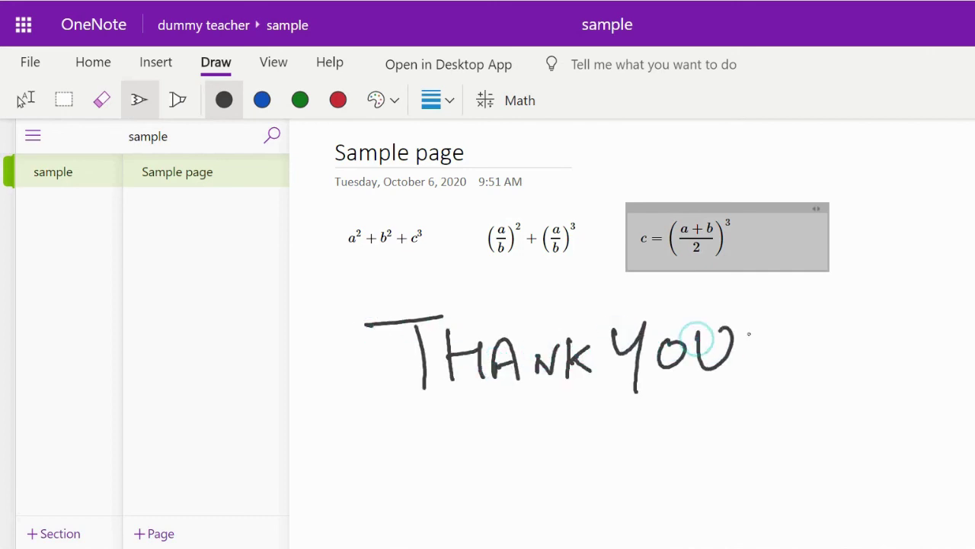